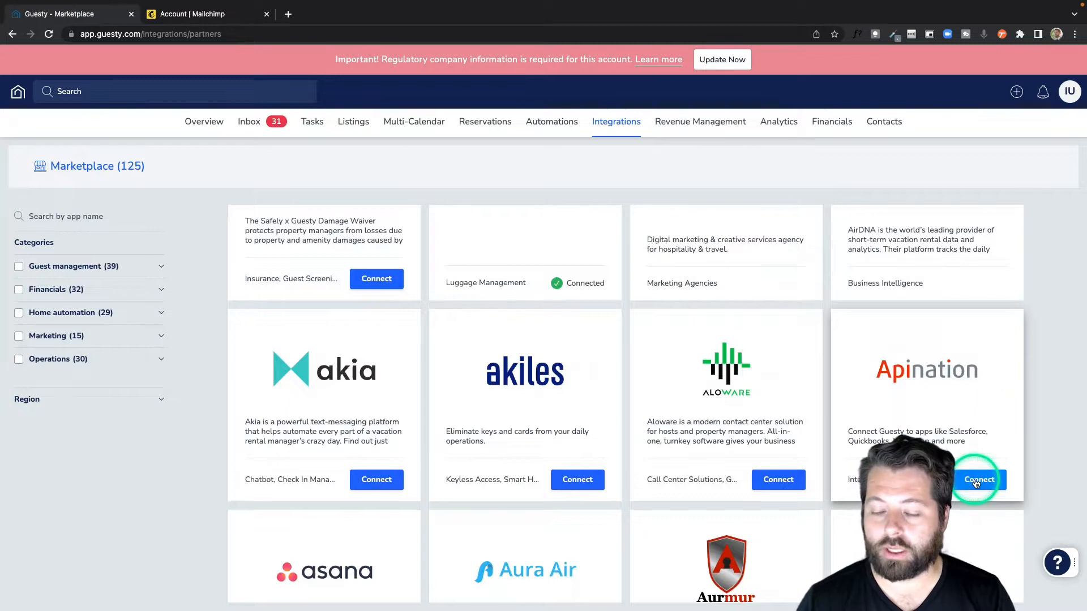
Step: Connect API Nation as a partner from the Guesty marketplace and copy the generated API key
click(976, 481)
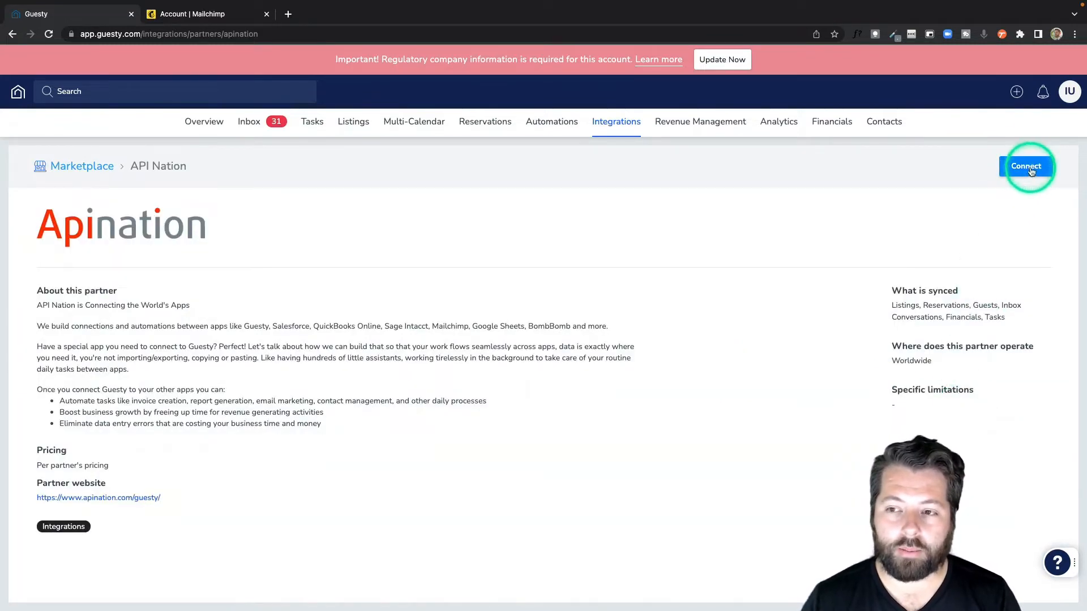
click(1030, 170)
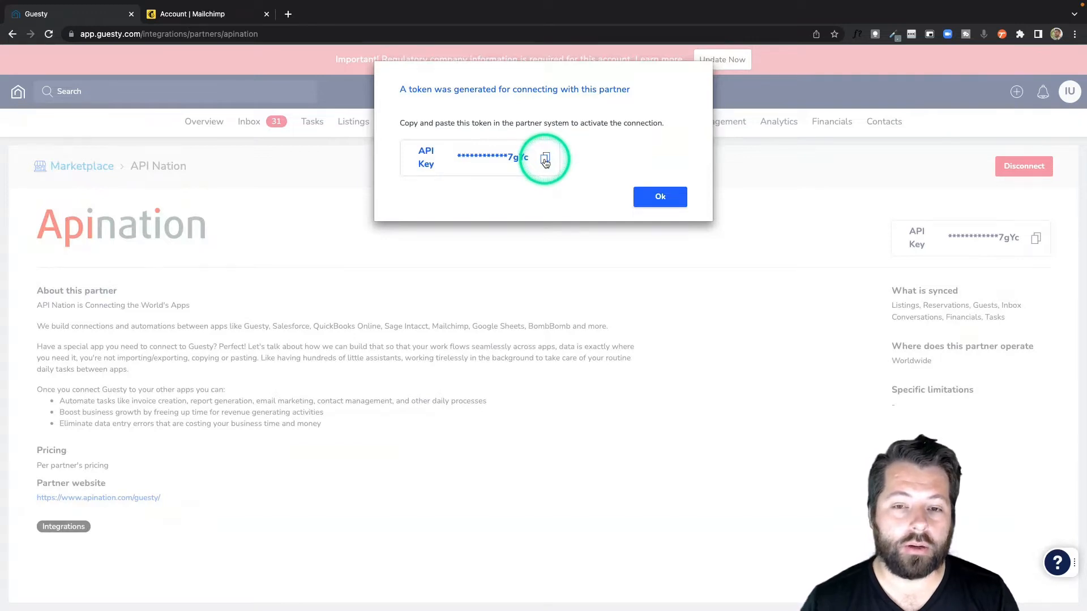
click(546, 160)
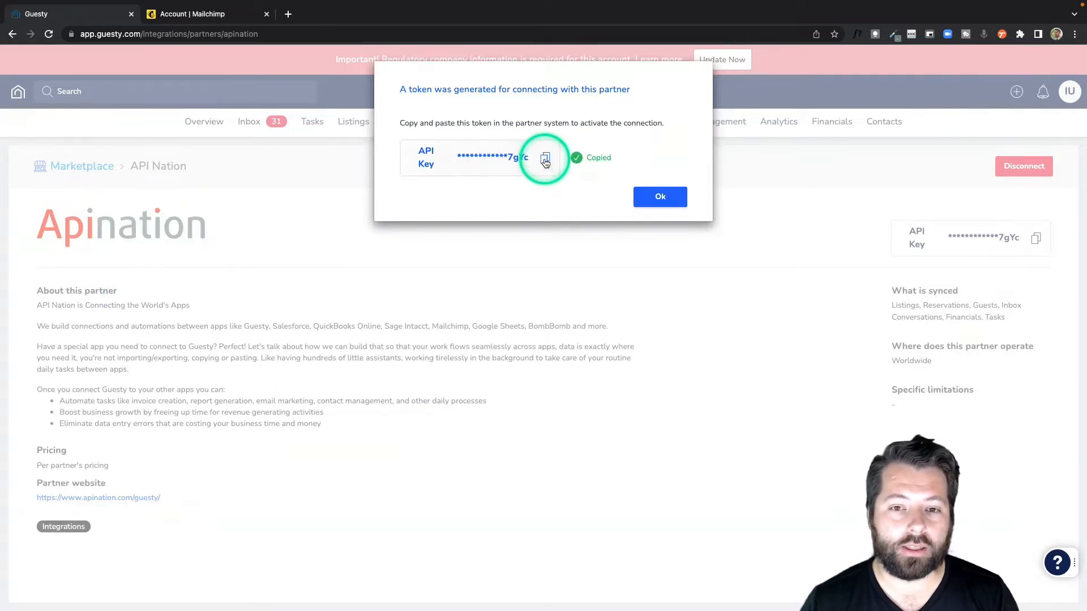
click(659, 198)
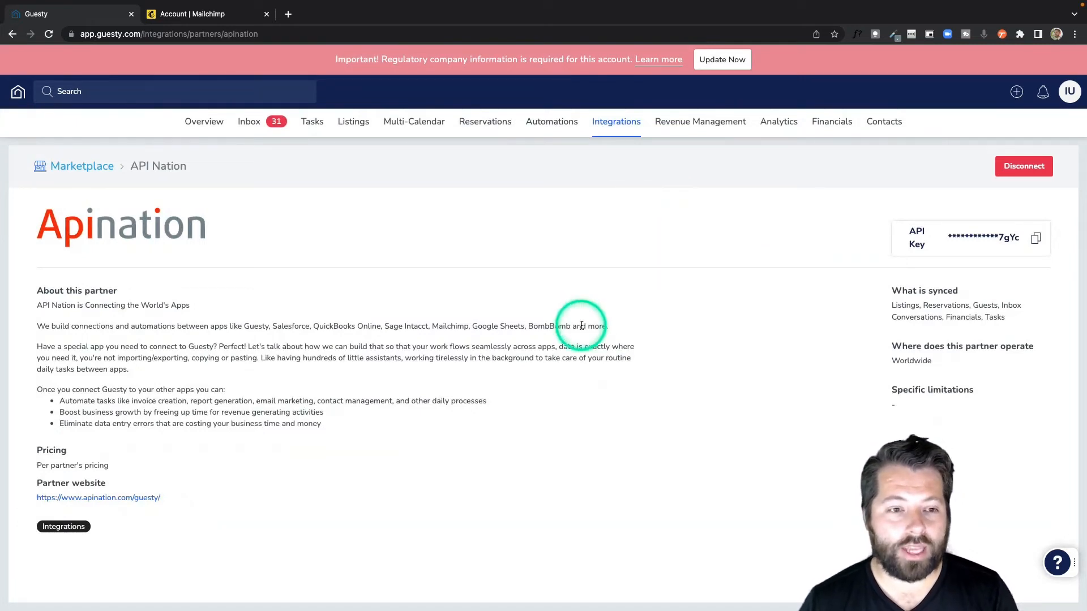
Step: Go to the API Nation site in a new browser tab and open Guesty from its application catalog
click(292, 17)
text(api)
key(Return)
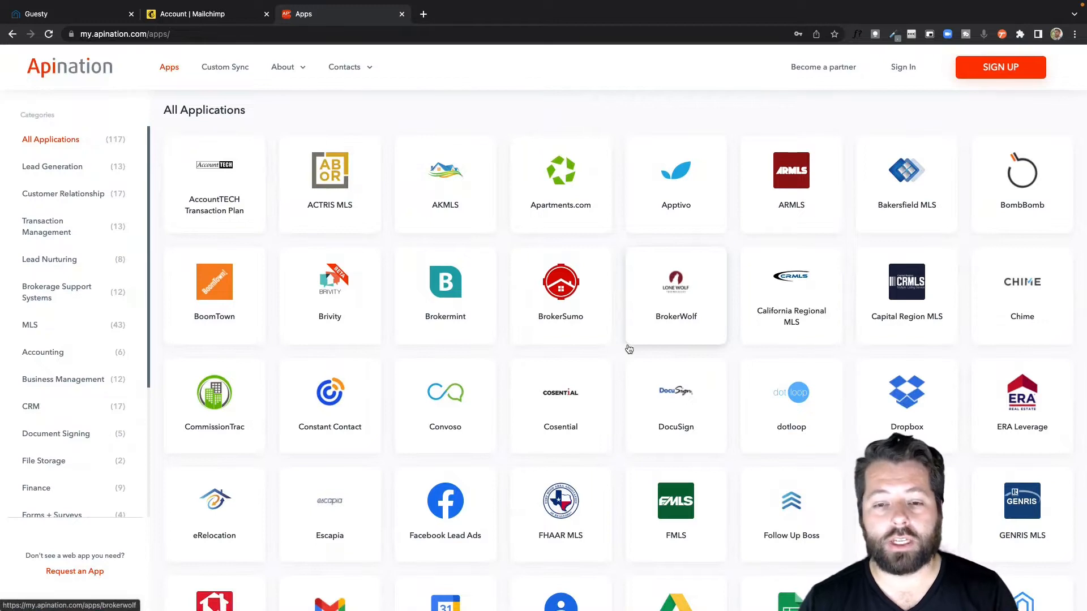
scroll(629, 349, down, 2)
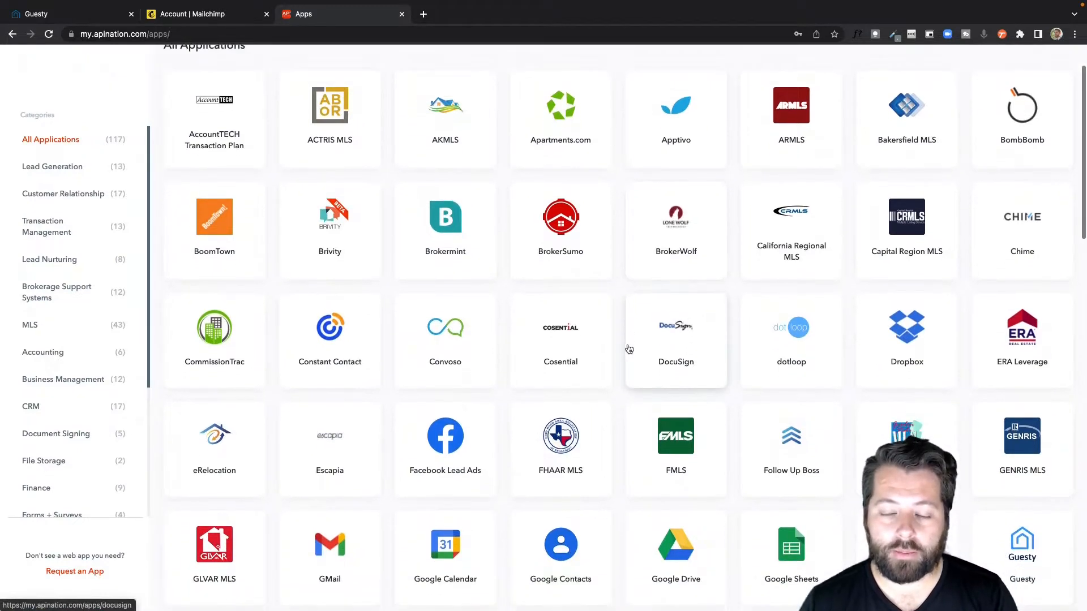
scroll(628, 349, down, 5)
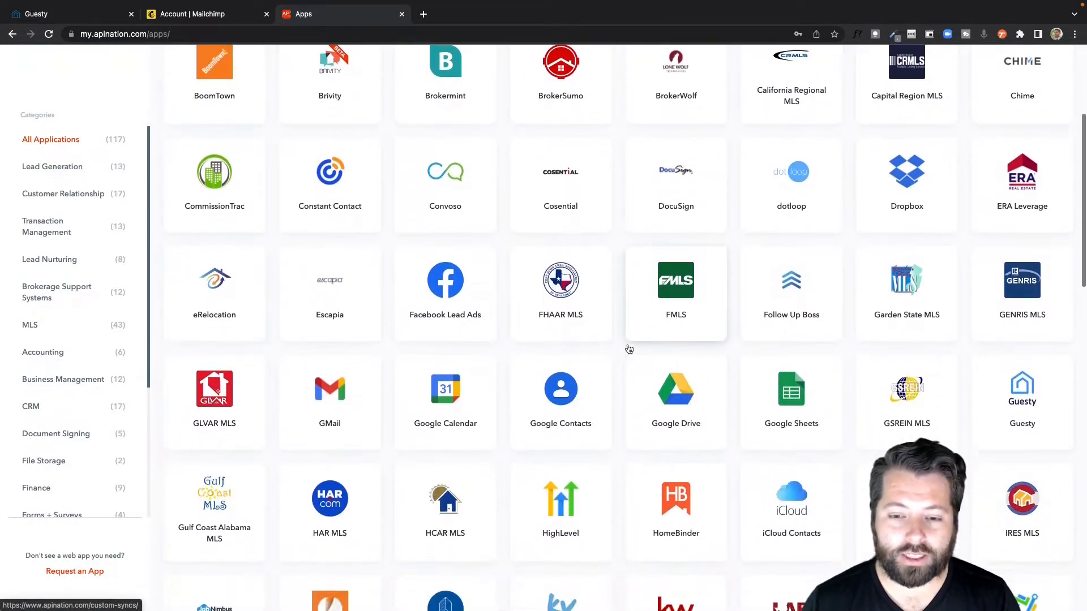
scroll(628, 349, down, 3)
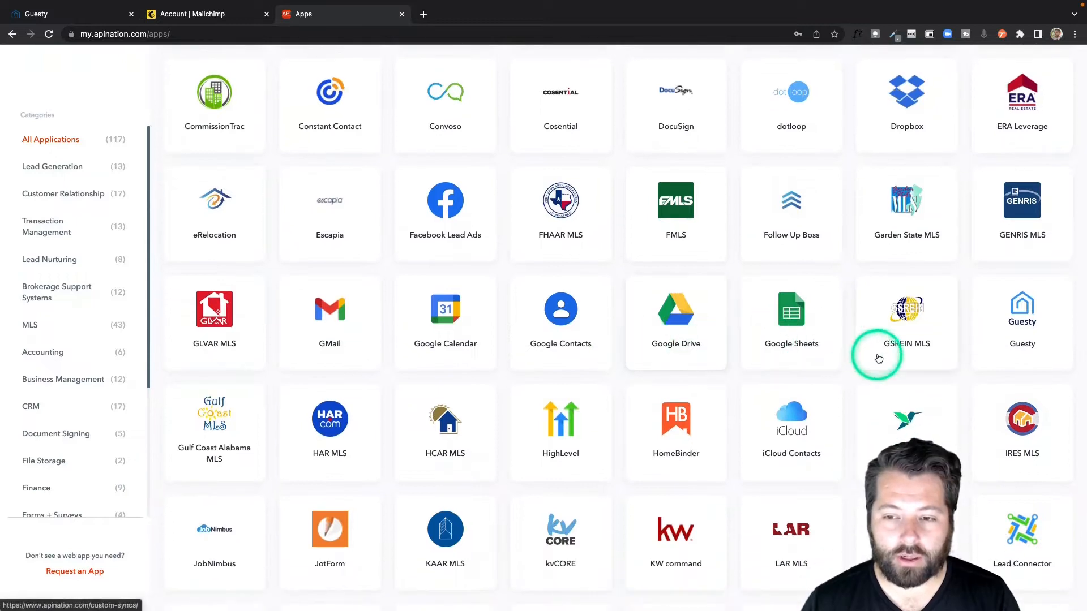
click(1022, 316)
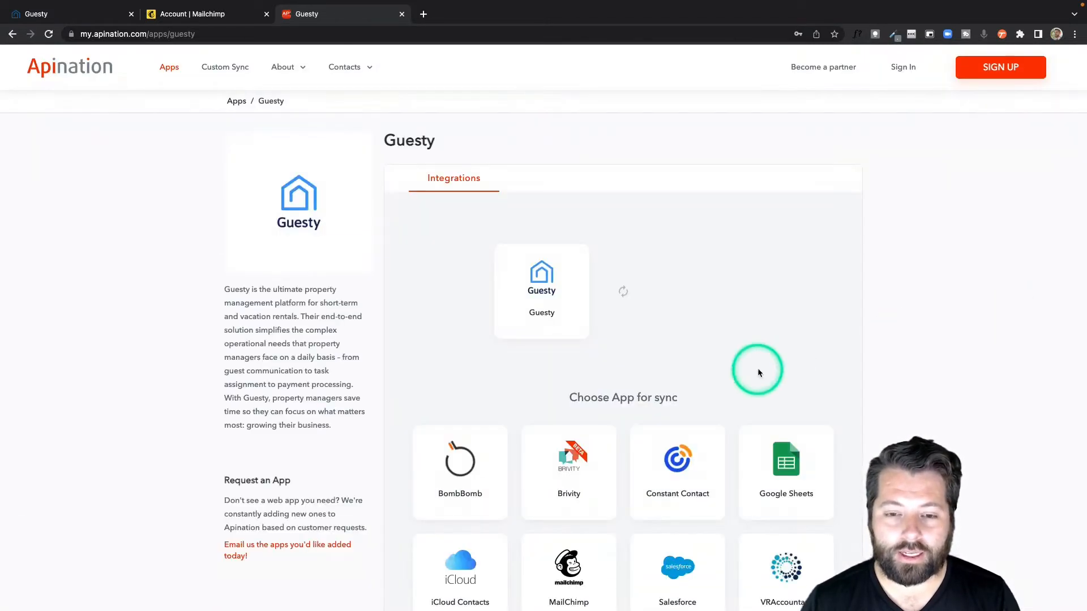
Step: Choose MailChimp as the app to sync with Guesty
scroll(757, 371, down, 2)
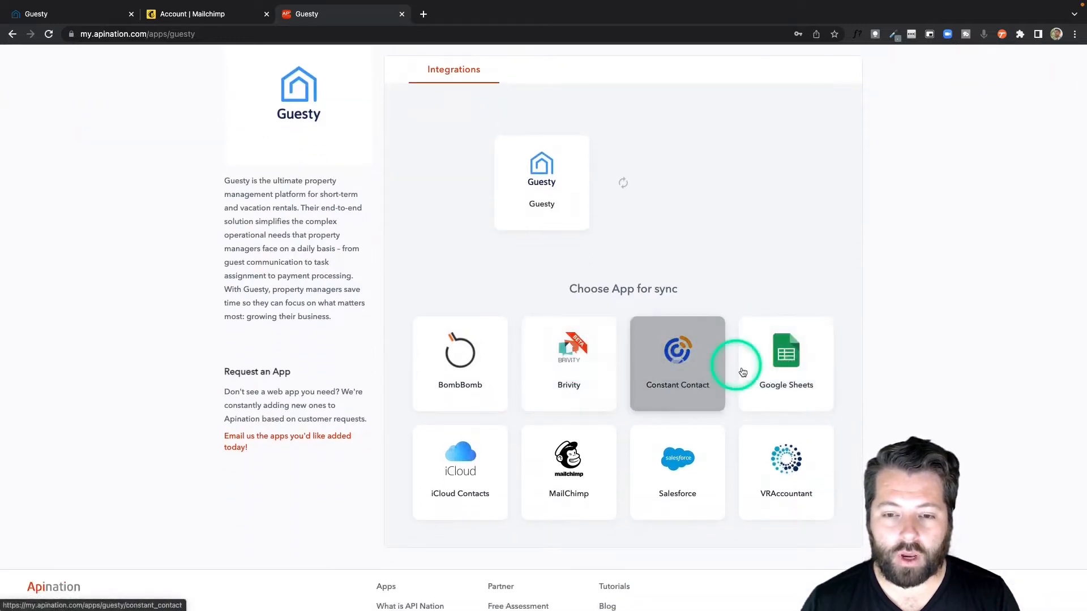
click(790, 365)
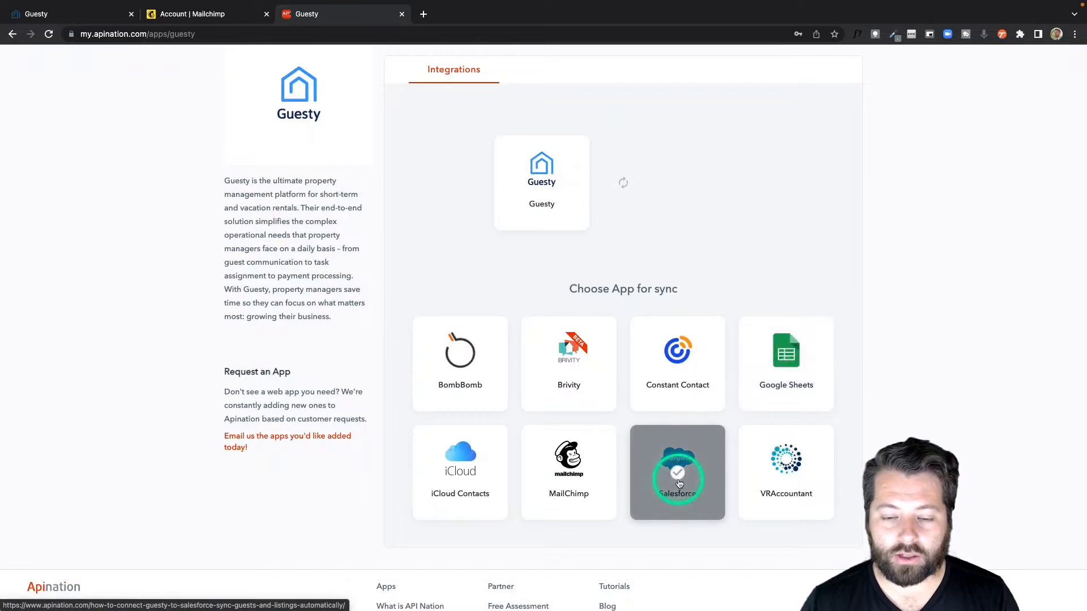
click(567, 458)
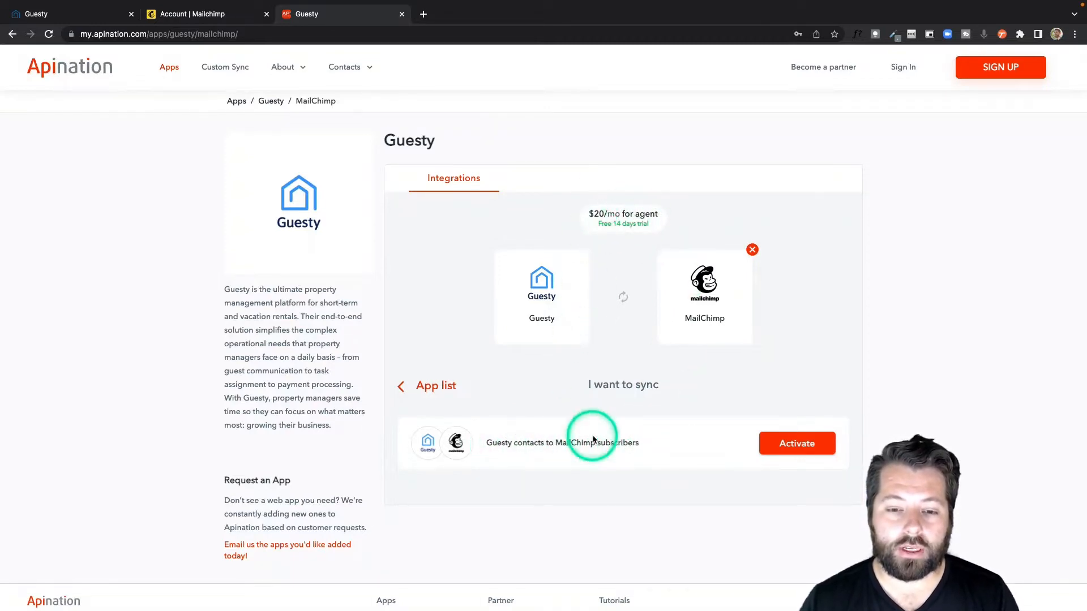
Step: Activate the "Guesty contacts to MailChimp subscribers" sync and sign in to API Nation with the existing Google account
click(785, 447)
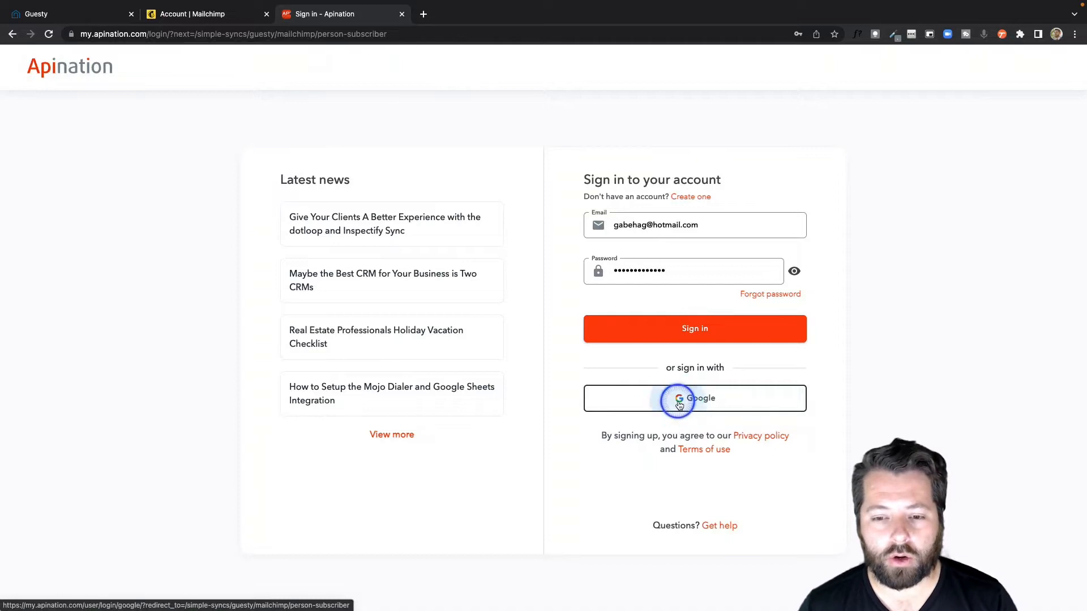
click(679, 404)
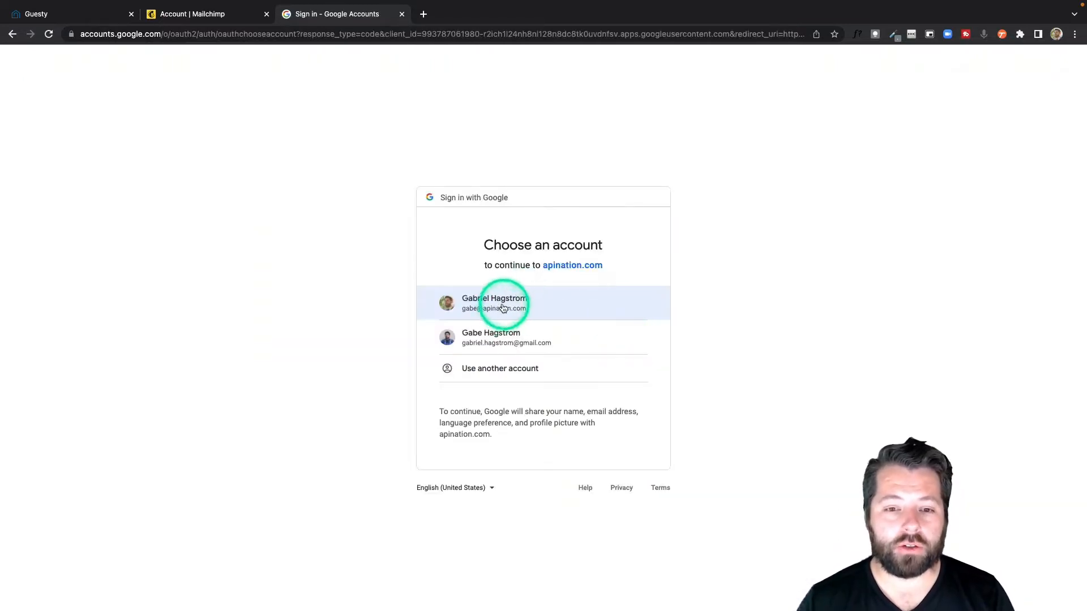
click(503, 308)
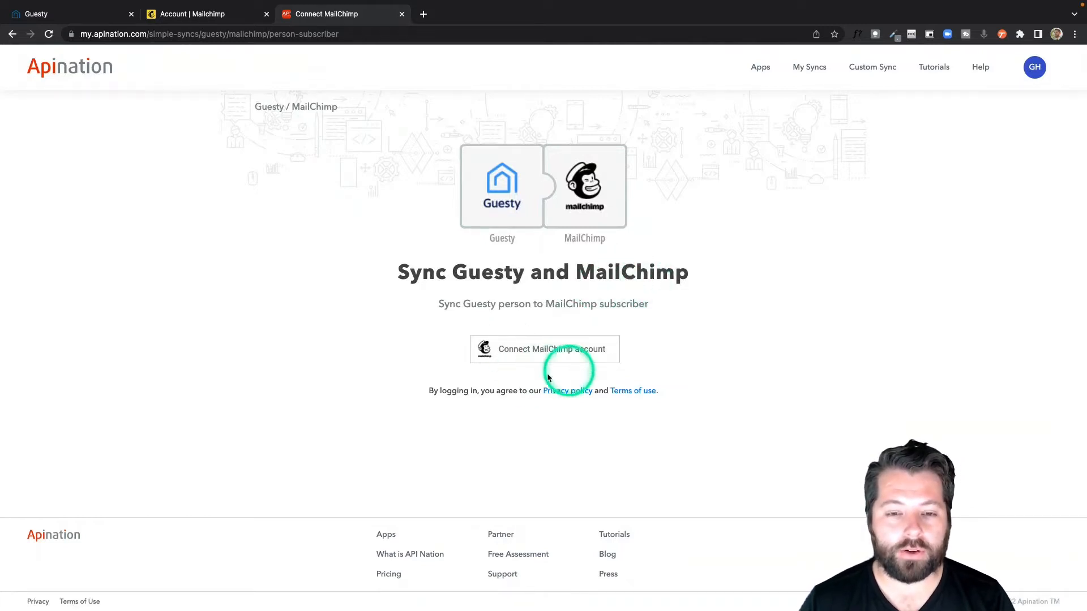
Step: Start connecting the MailChimp account, enter the company name for the connection, and open MailChimp's API keys page from the dialog
click(532, 348)
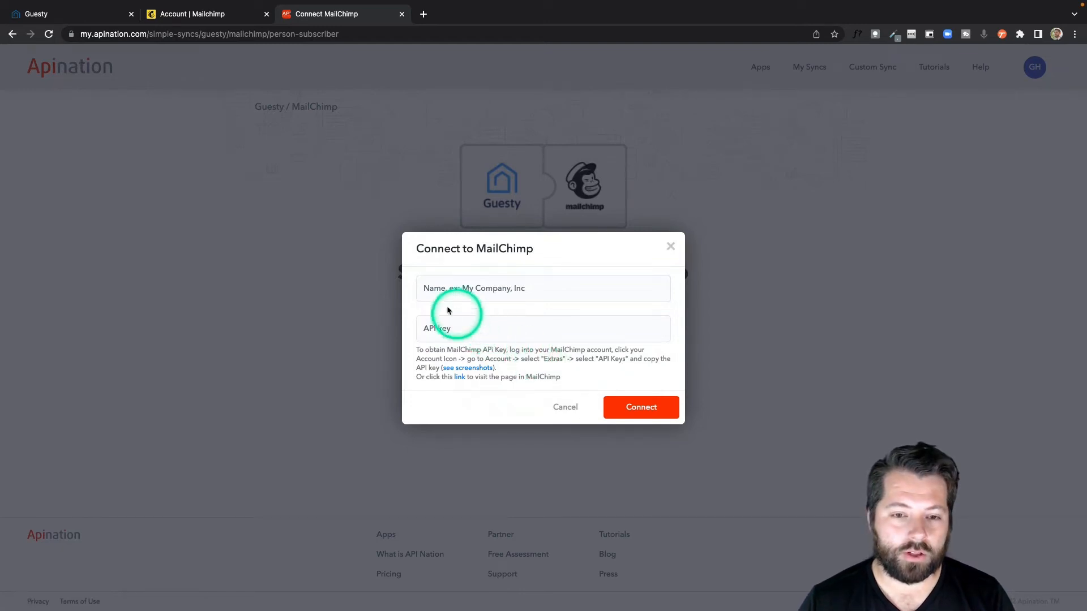
click(489, 291)
text(Gabe Co)
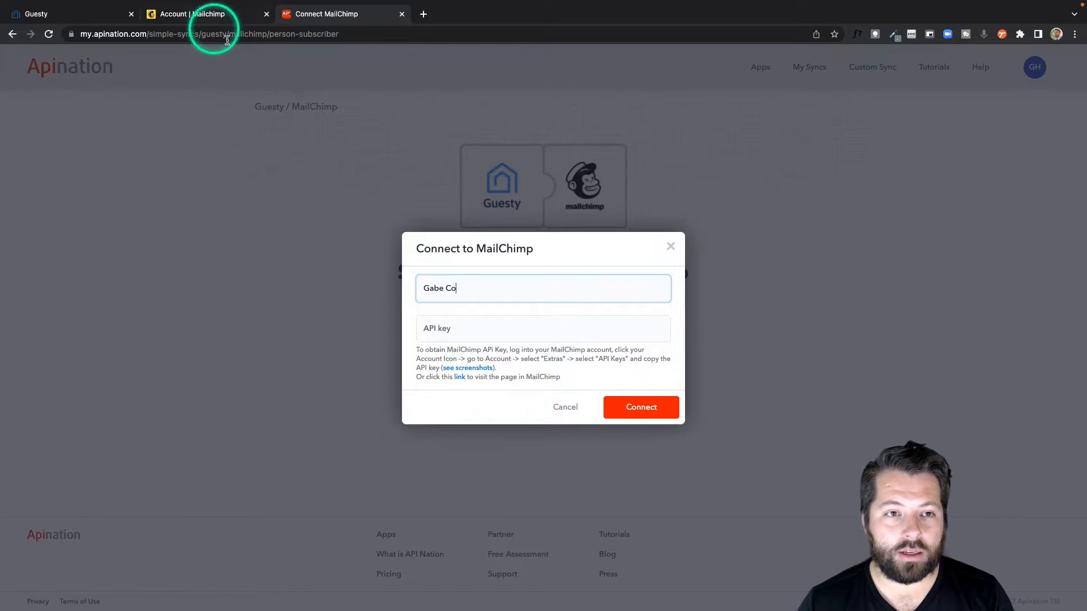
click(461, 376)
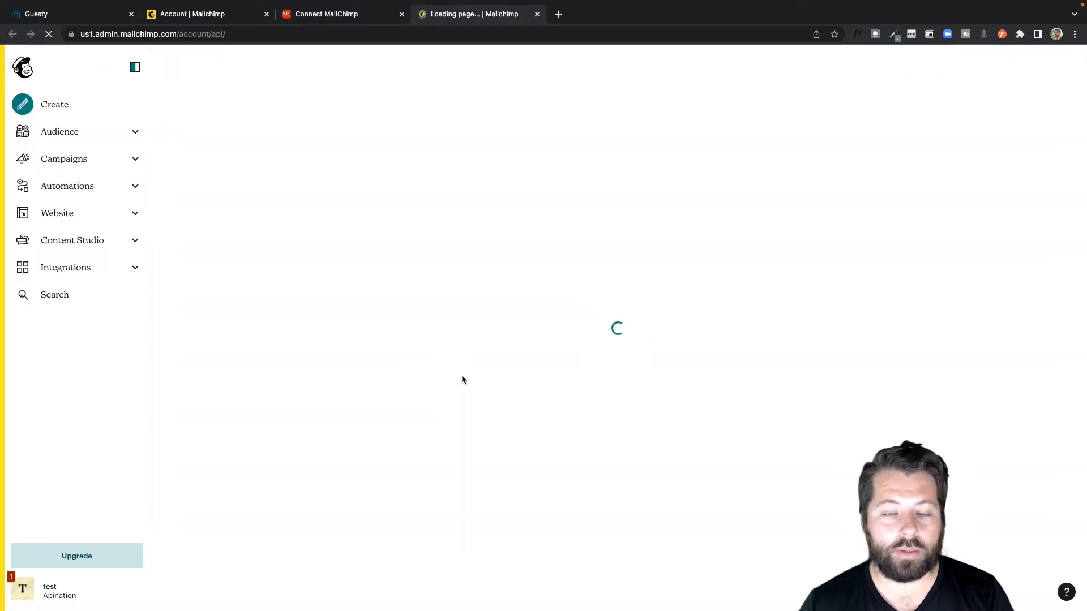
click(493, 273)
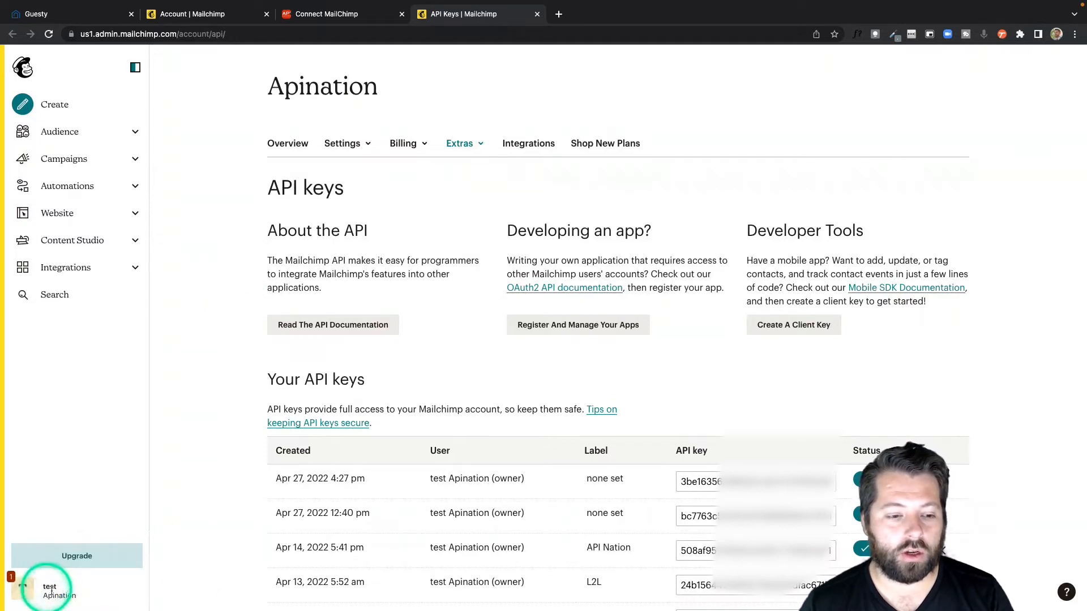
Step: Visit the MailChimp account profile and return to the API keys page through the account's extras
click(25, 591)
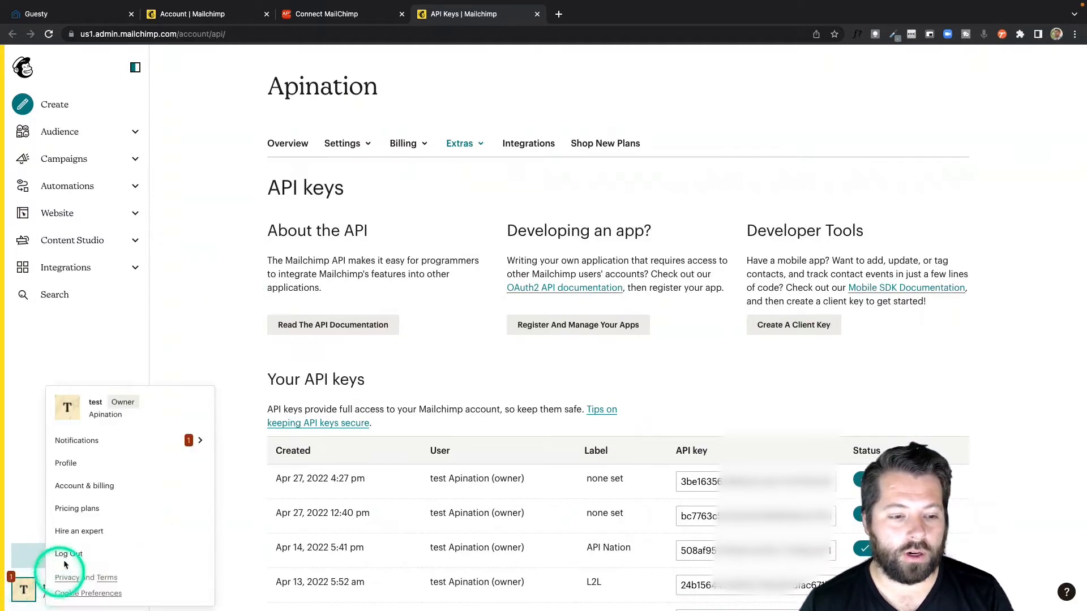
click(75, 467)
click(481, 146)
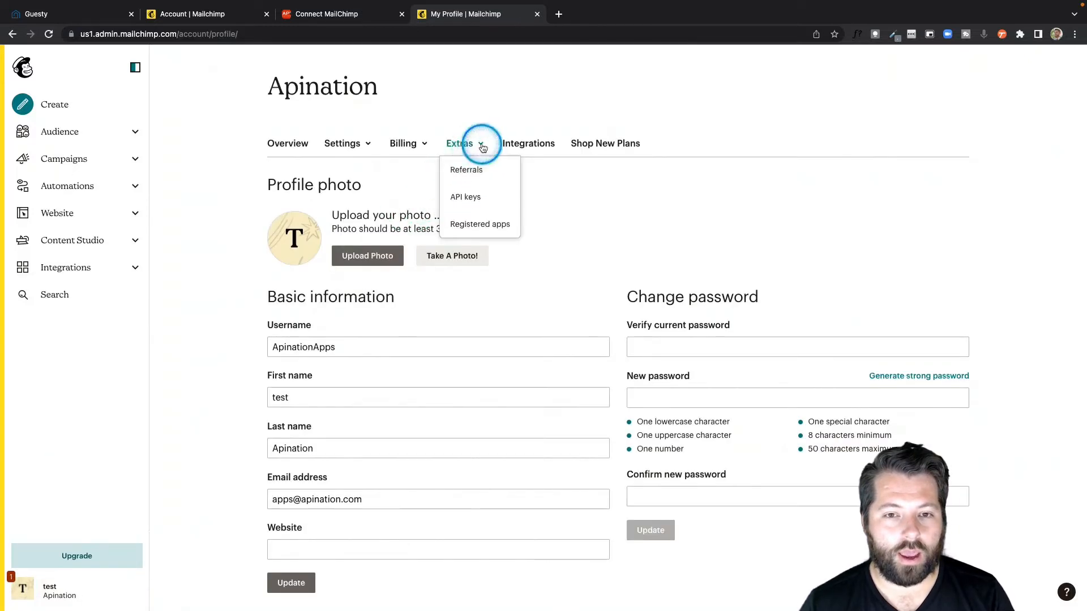
click(466, 197)
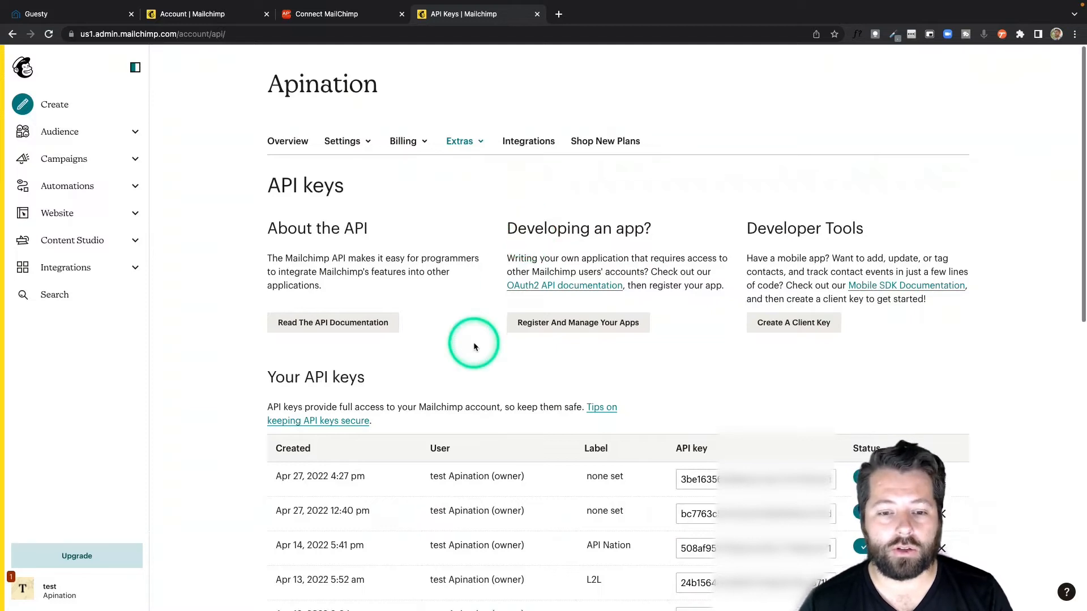
Step: Create a new MailChimp API key and label it "Guesty"
scroll(474, 346, down, 2)
scroll(475, 347, down, 2)
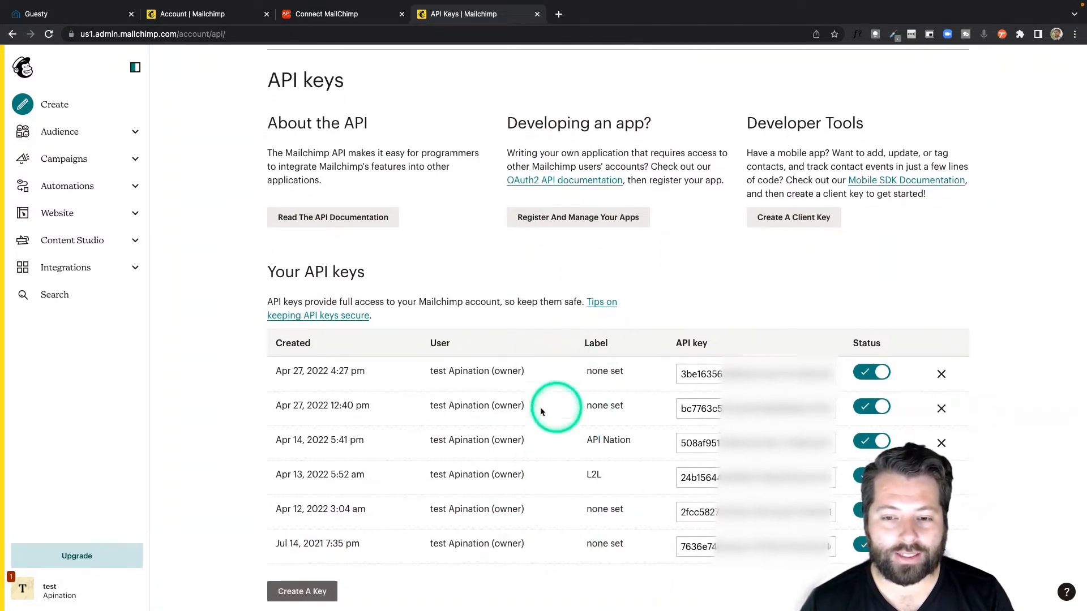
click(307, 592)
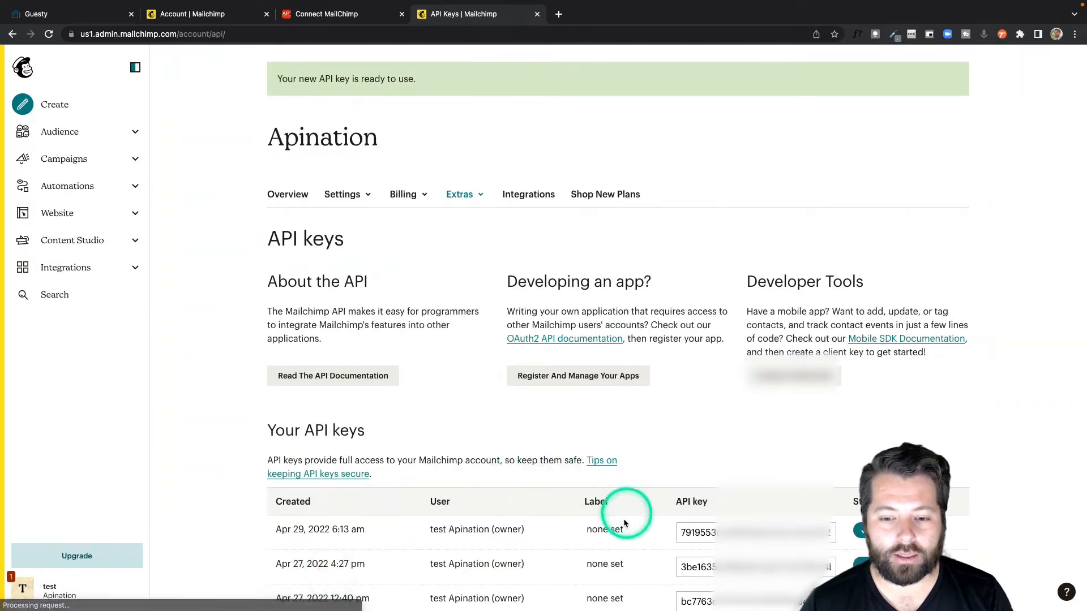
click(611, 531)
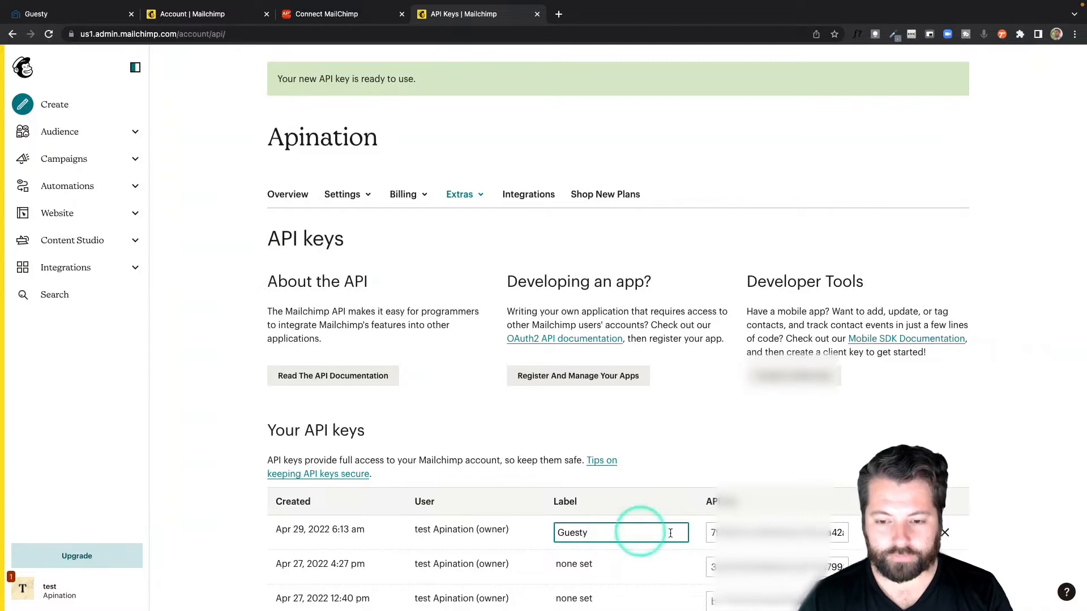
Step: Copy the new MailChimp API key, paste it into the API key field of API Nation's MailChimp connection, and connect
click(714, 532)
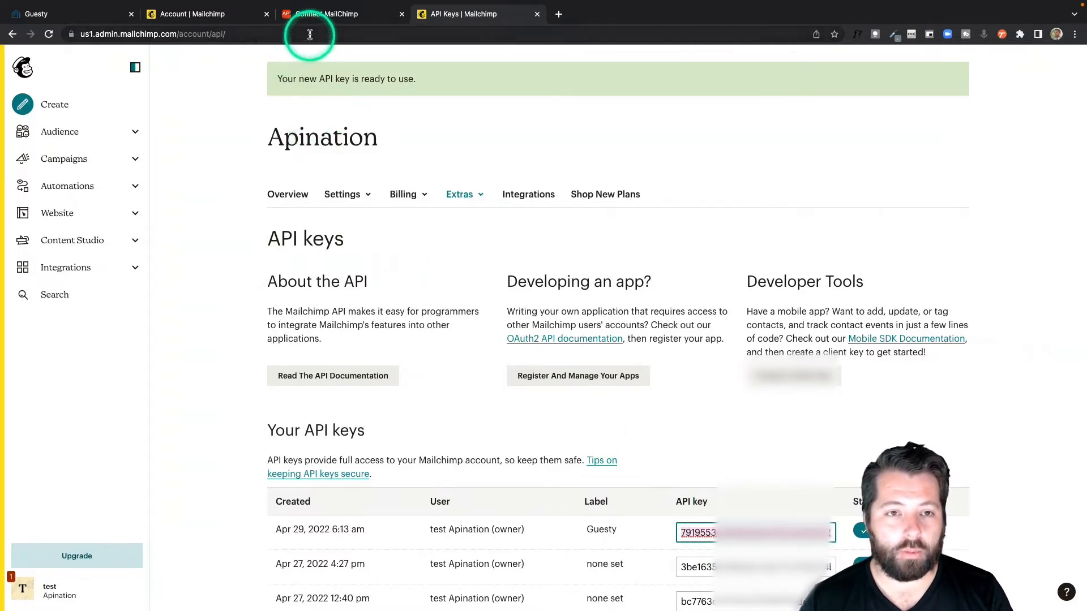
click(319, 15)
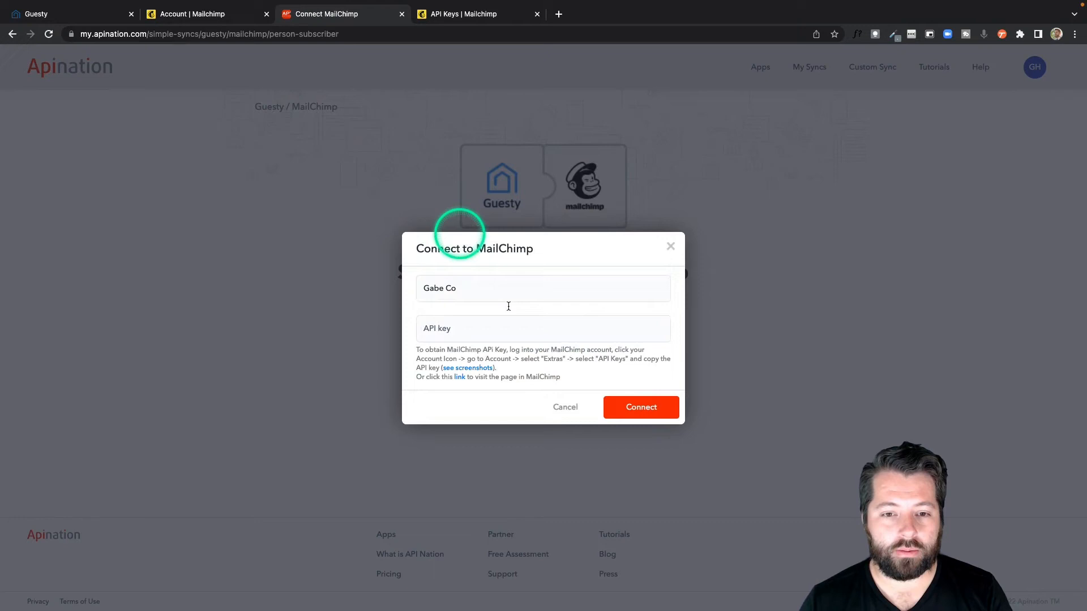
click(539, 336)
key(super+v)
click(647, 411)
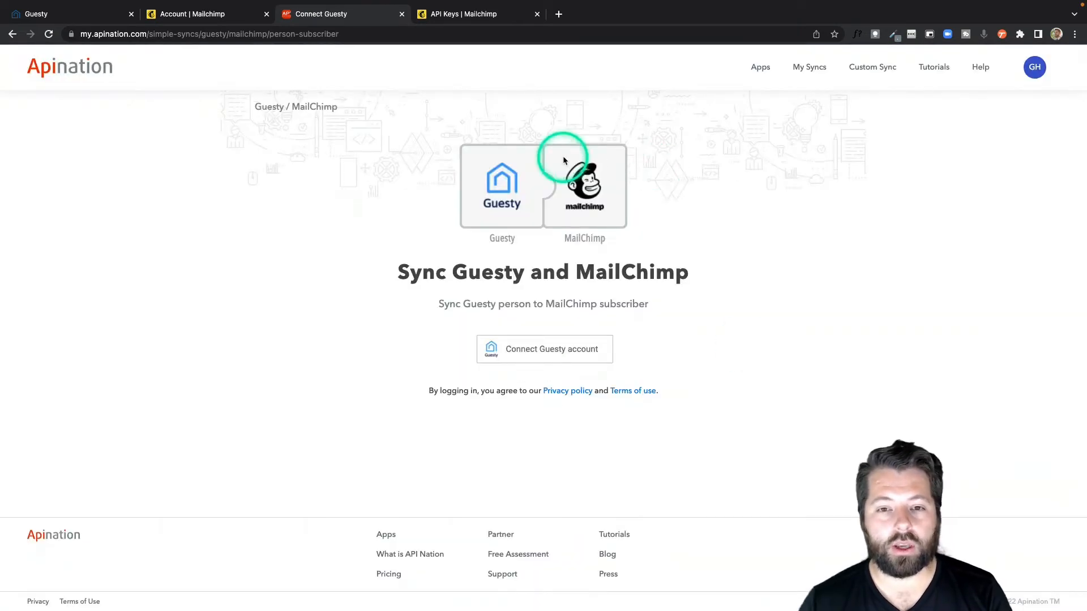
Step: Start connecting the Guesty account and enter the company name as the connection's label
click(522, 352)
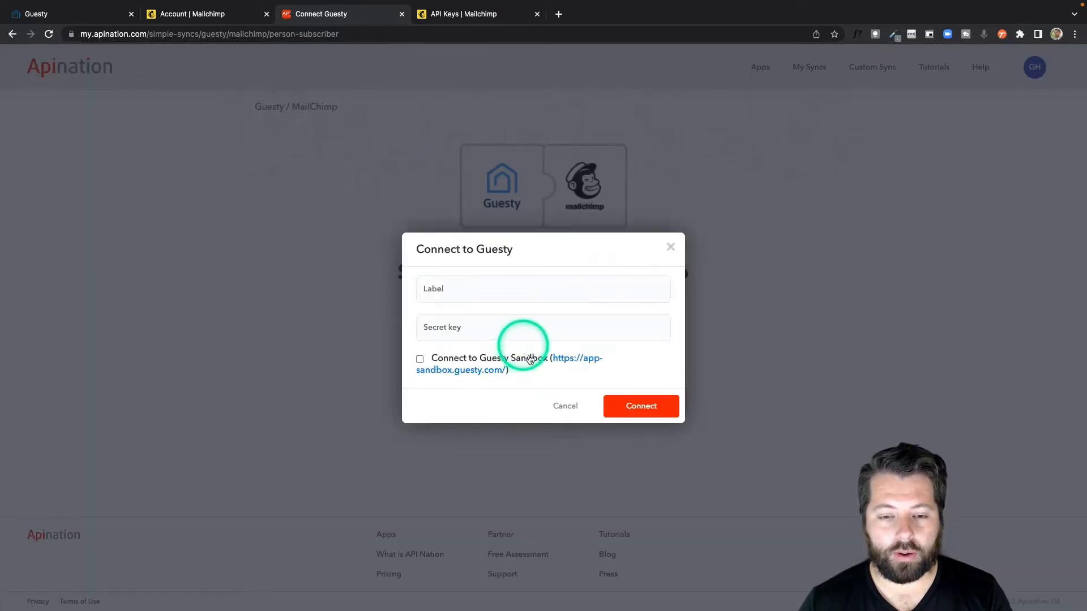
click(446, 295)
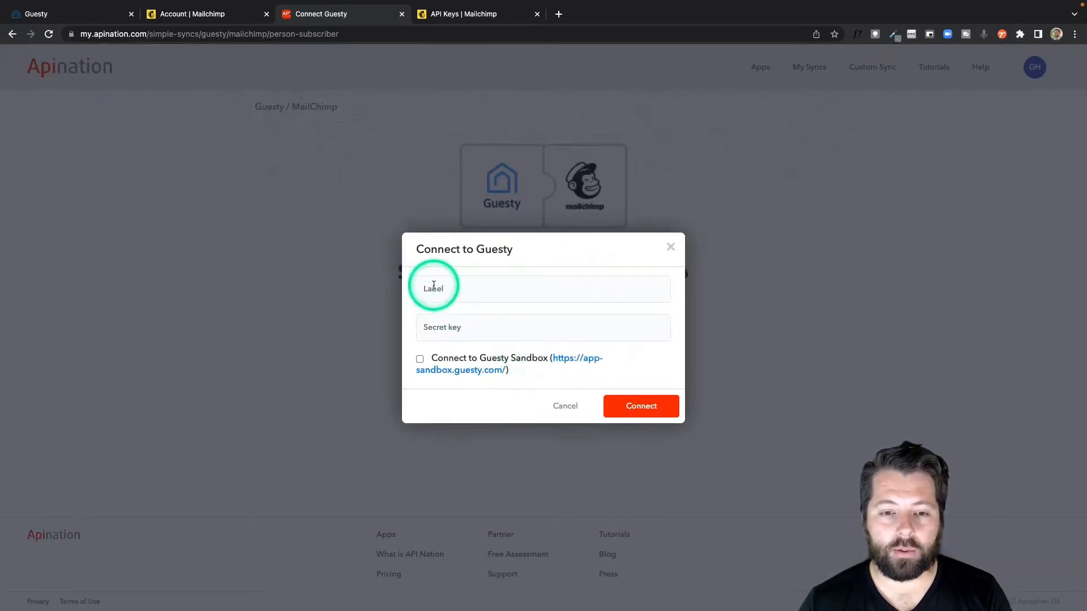
click(434, 287)
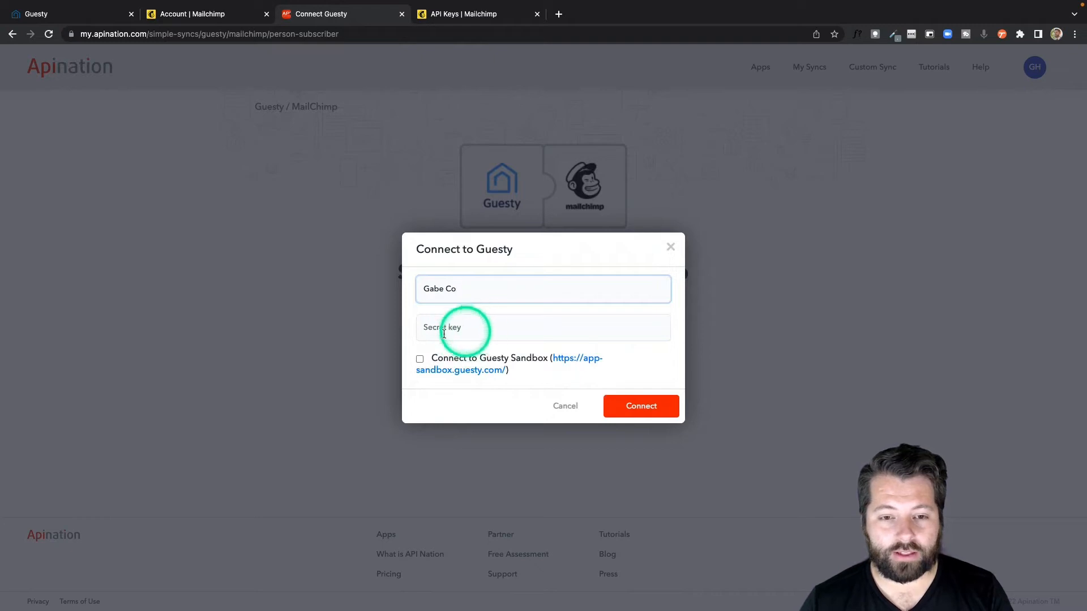
key(Return)
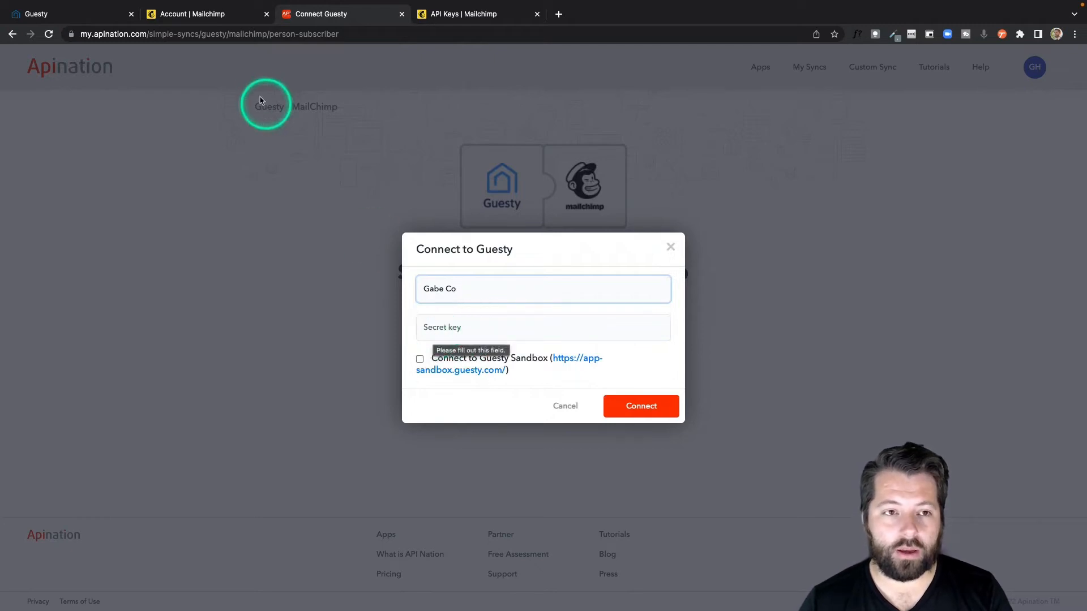
Step: Copy the API Nation key from Guesty's integration page, paste it as the secret key of API Nation's Guesty connection, and connect
click(64, 16)
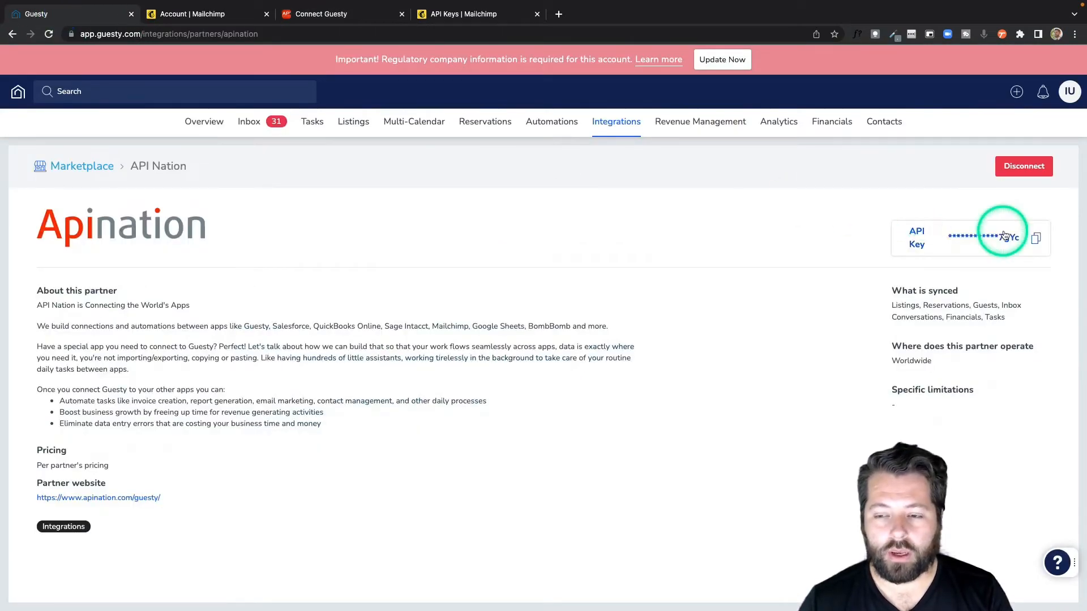
click(1036, 239)
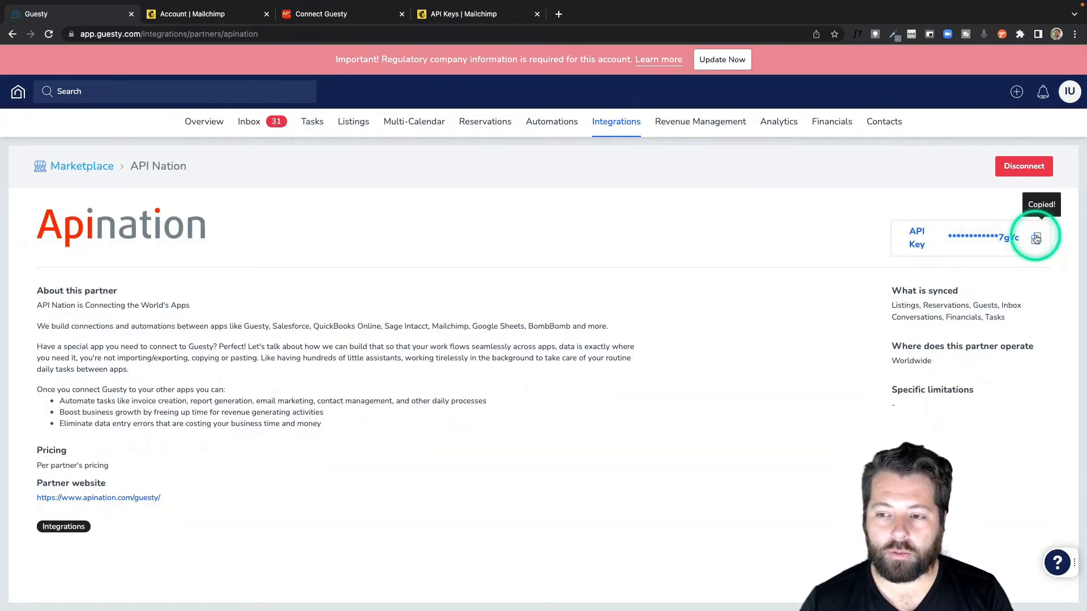
click(358, 17)
click(513, 321)
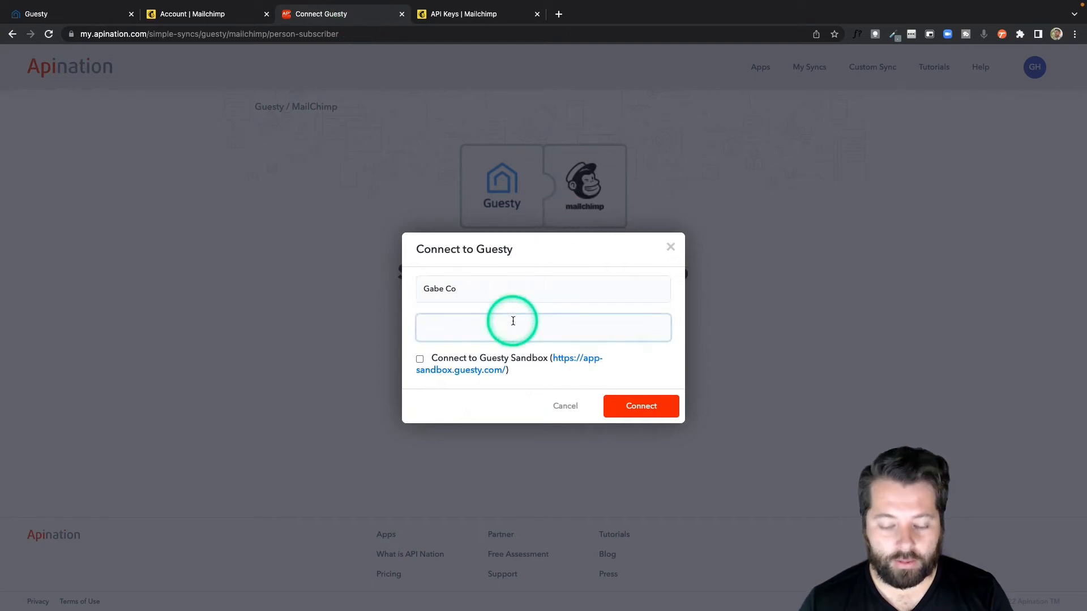
key(ctrl+v)
click(639, 405)
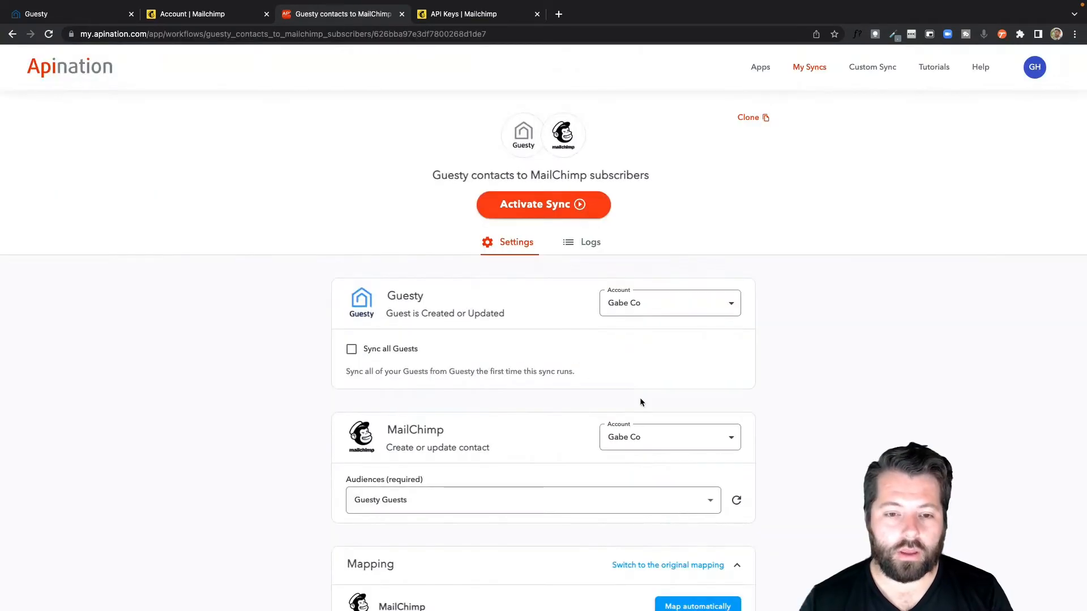
Step: Enable Sync all Guests for the Guesty trigger and keep Guesty Guests as the MailChimp audience
scroll(640, 402, down, 3)
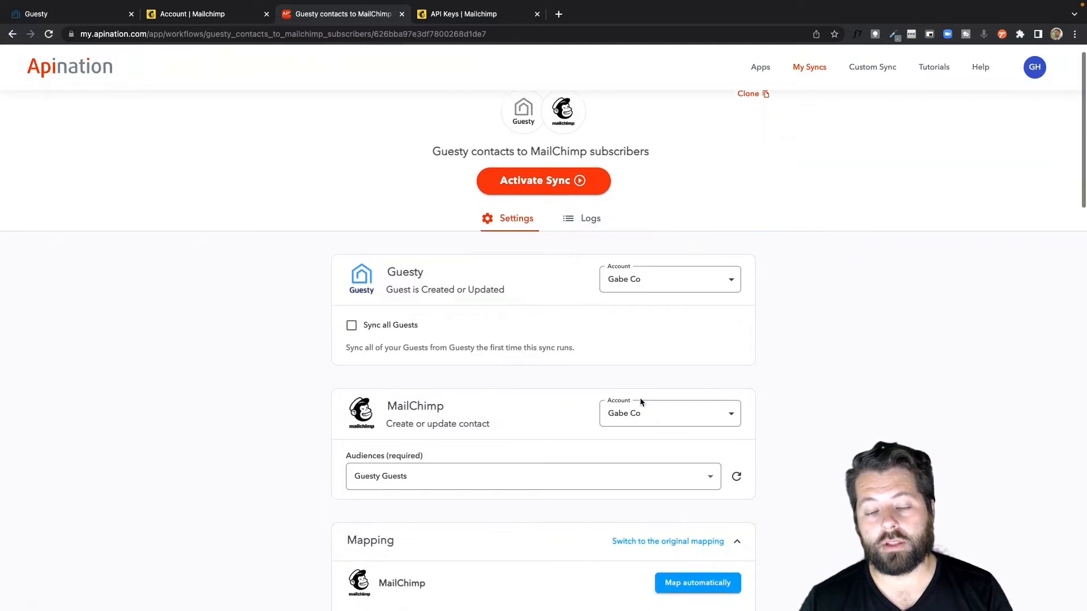
scroll(641, 402, down, 1)
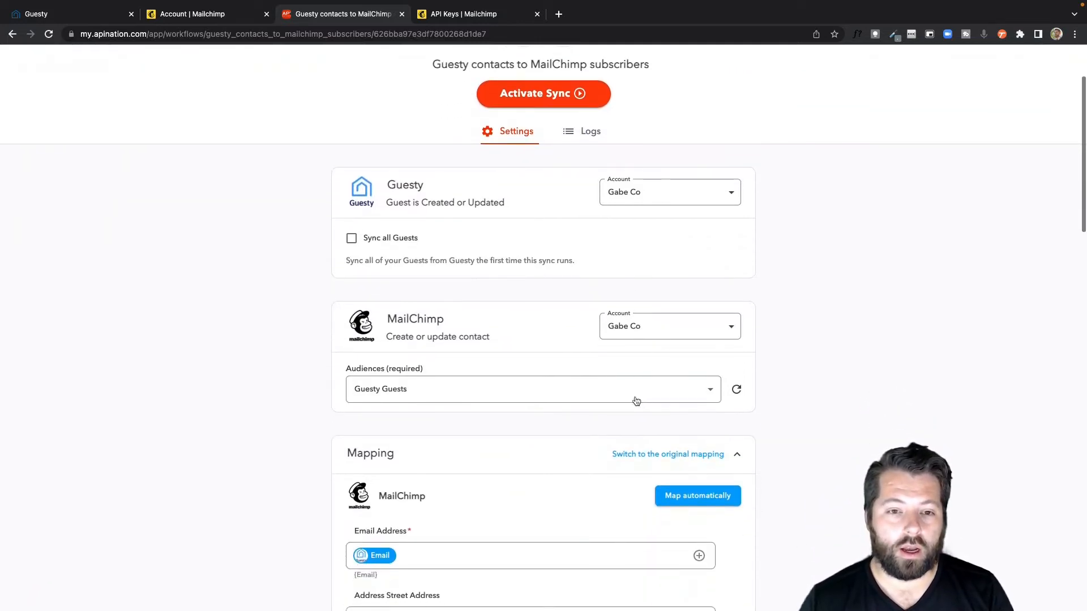
click(352, 239)
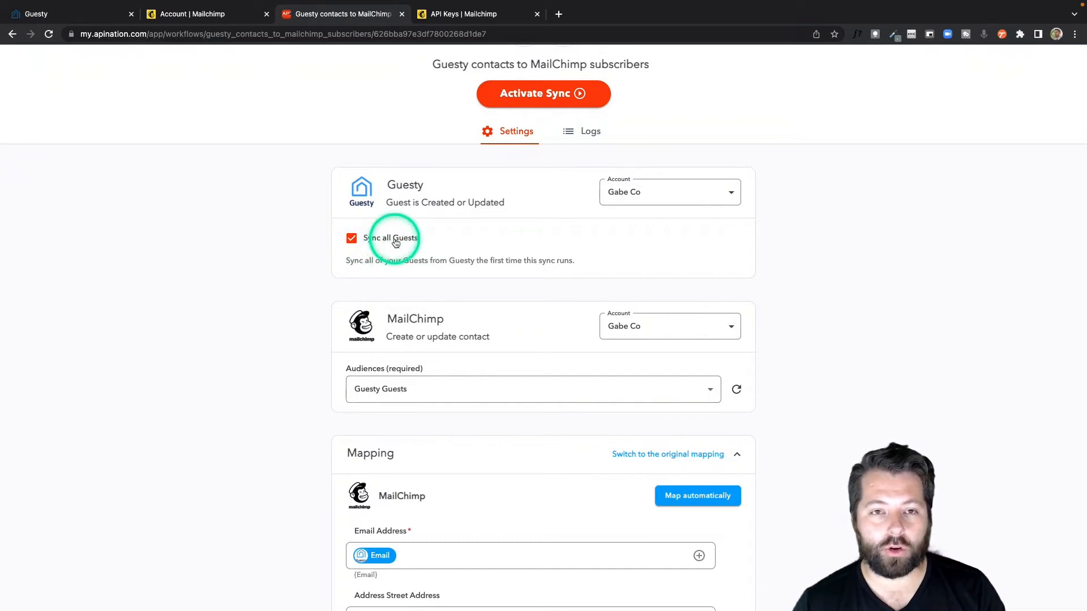
scroll(446, 273, down, 1)
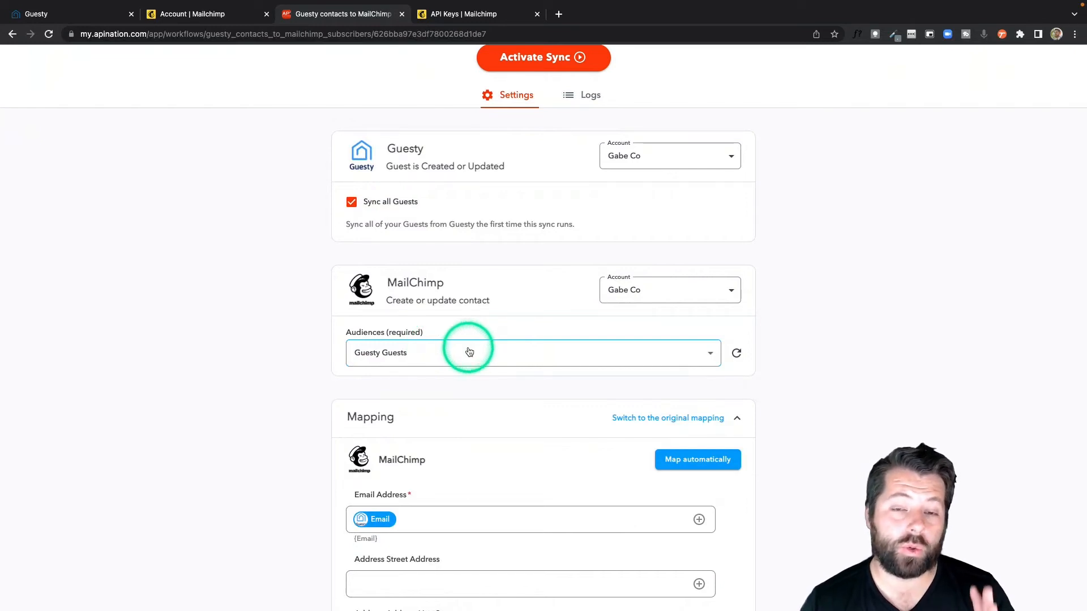
click(407, 357)
click(405, 354)
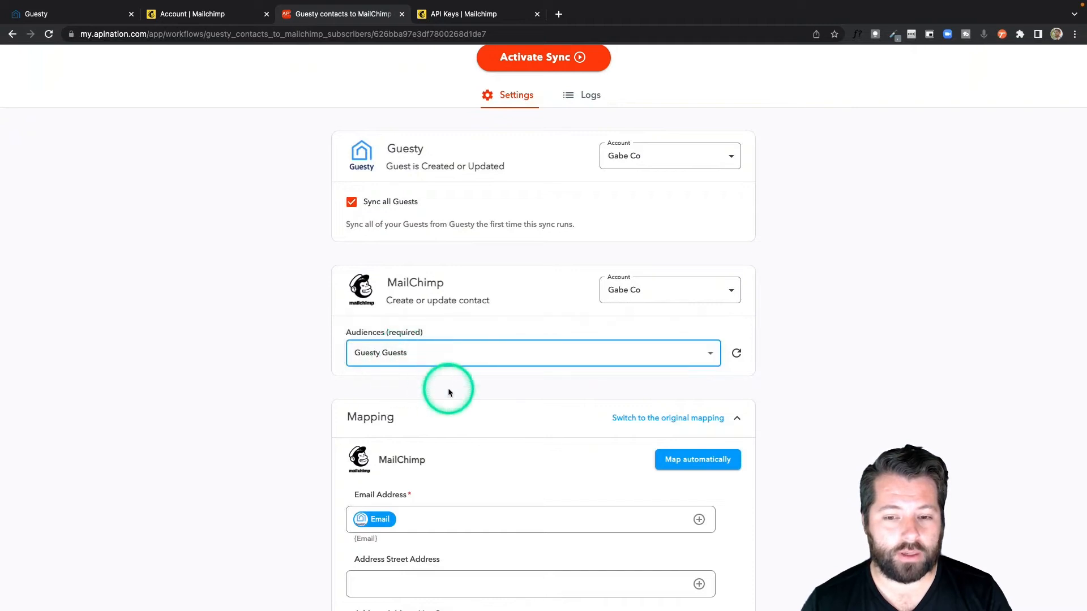
Step: Map MailChimp's Address Postal/Zip field to Guesty's Address - Zip and review the other field mappings
scroll(448, 392, down, 5)
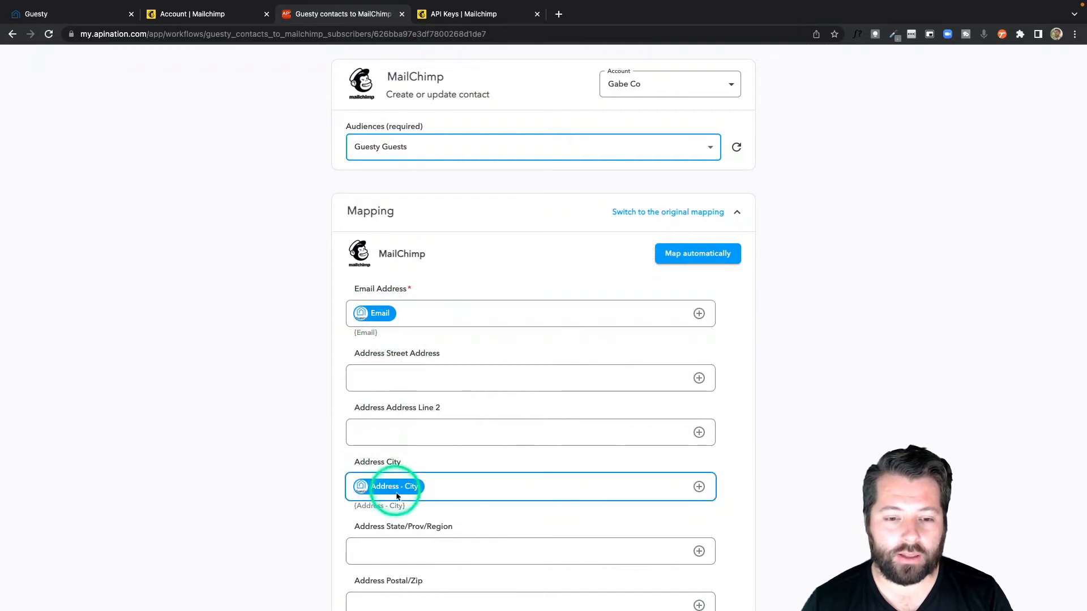
scroll(397, 496, down, 7)
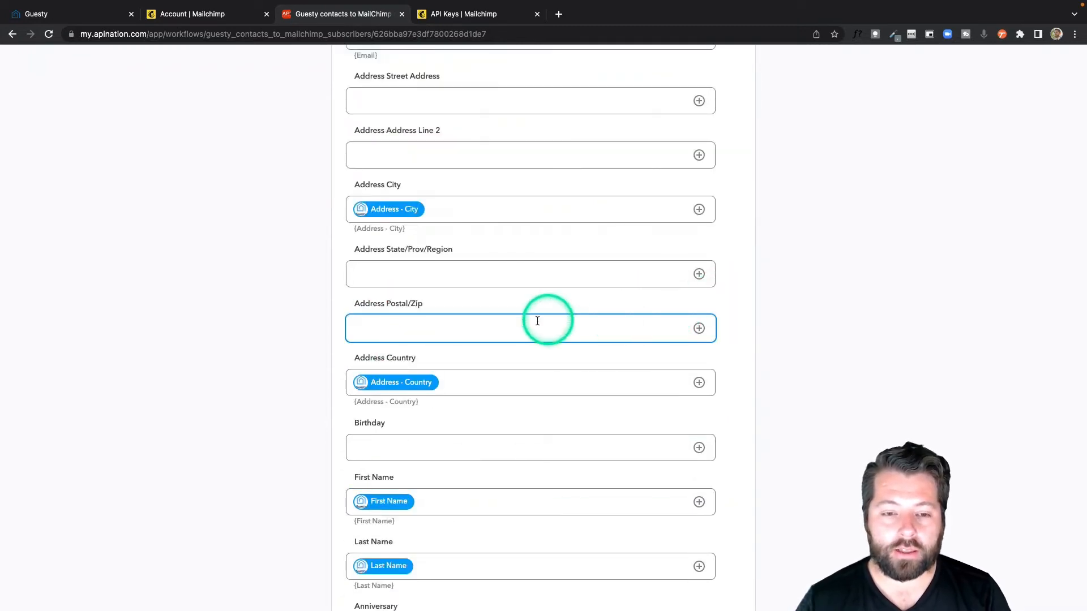
click(700, 329)
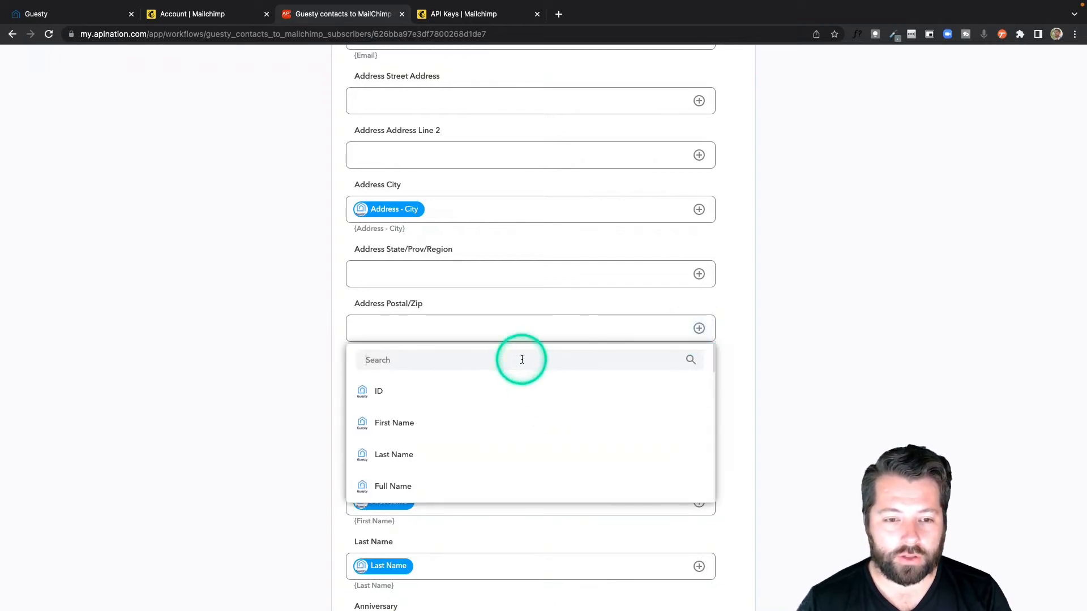
text(zip)
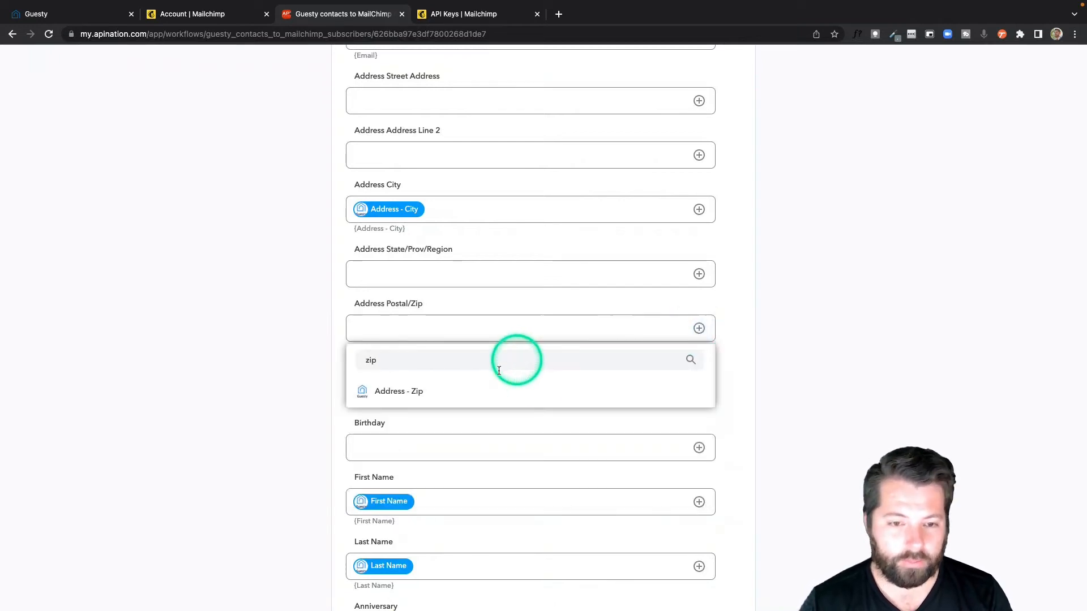
click(417, 392)
scroll(335, 459, down, 4)
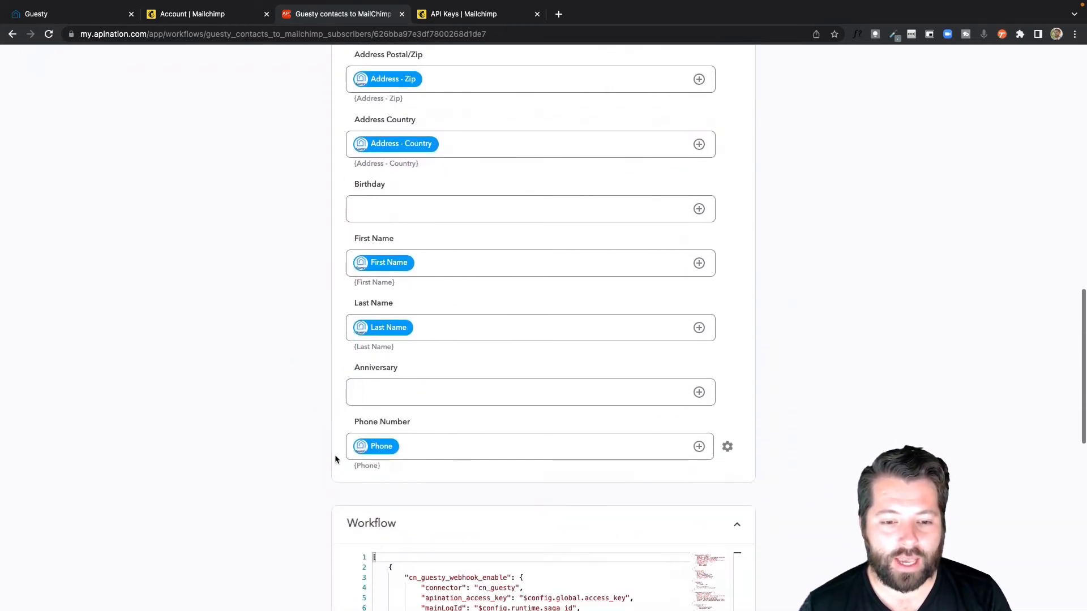
scroll(335, 459, up, 4)
scroll(334, 459, up, 6)
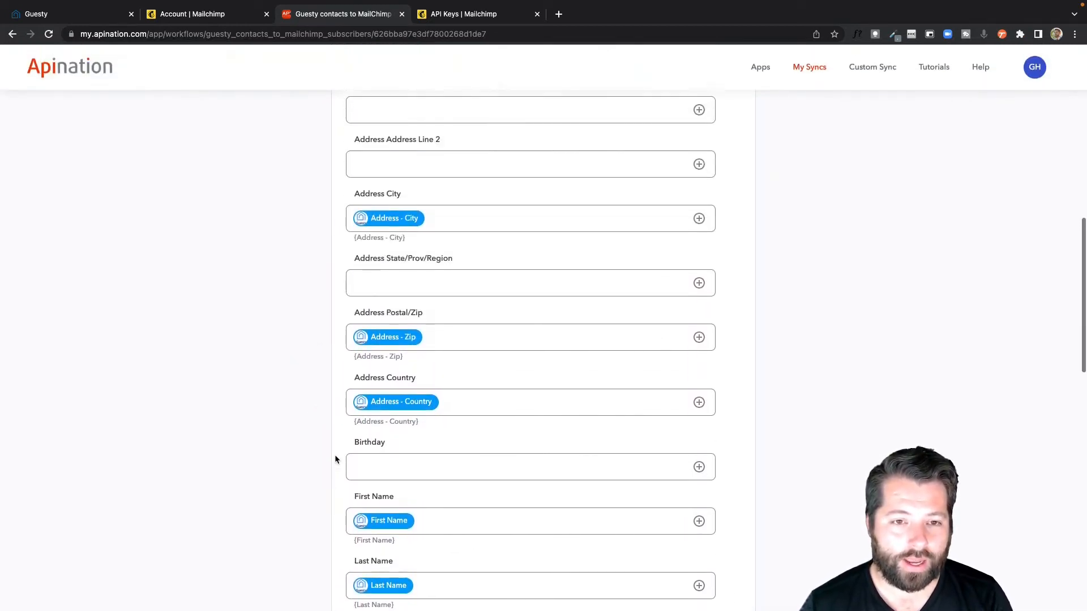
scroll(335, 459, down, 4)
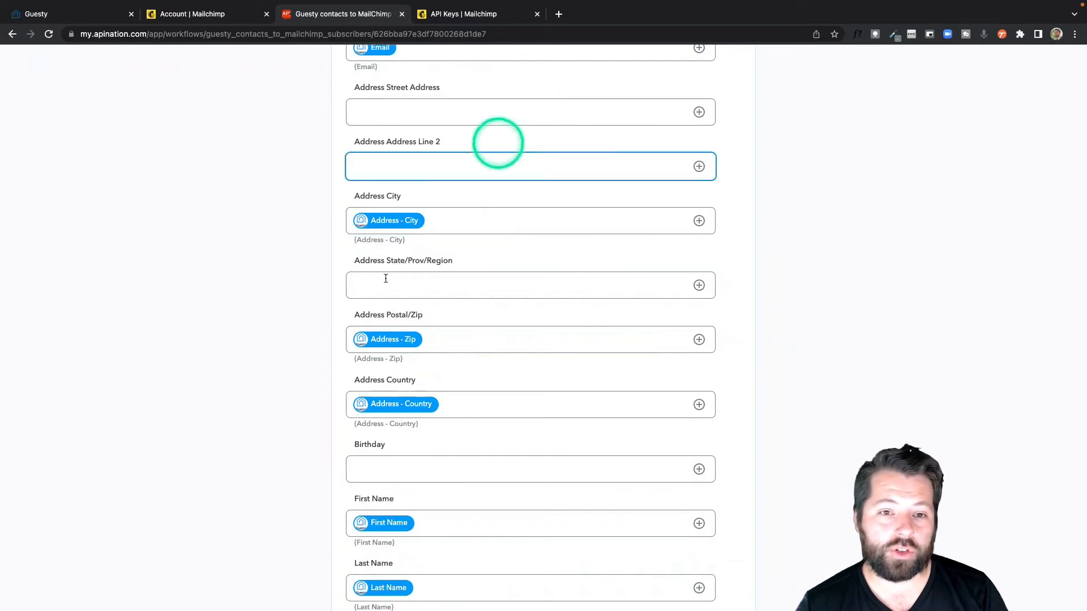
scroll(363, 313, down, 1)
scroll(363, 313, up, 3)
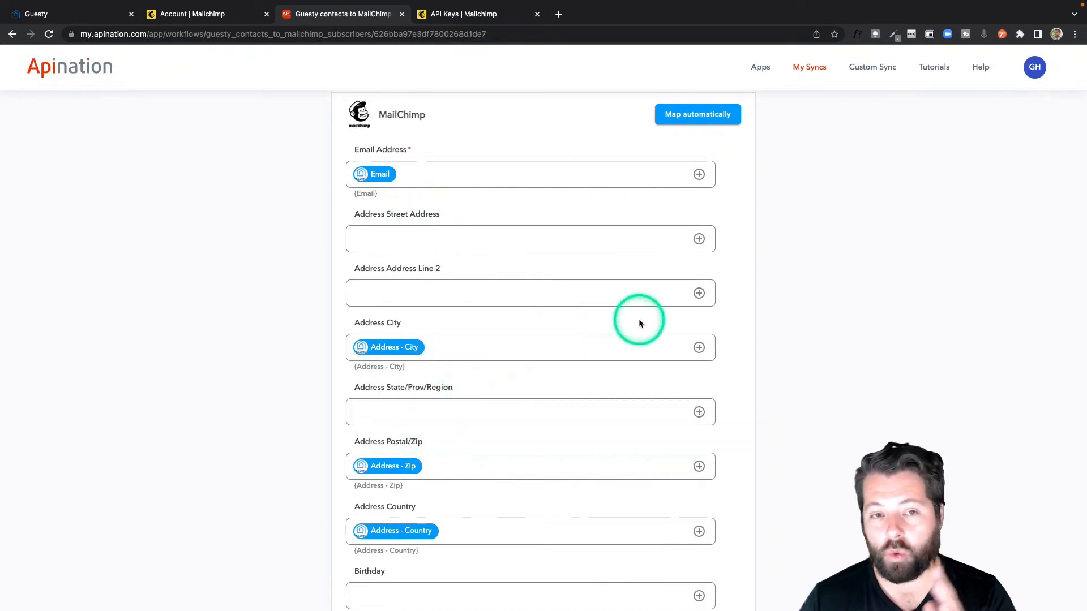
Step: Switch to MailChimp and open the audience fields and merge tags settings of the Guesty Guests audience
click(210, 22)
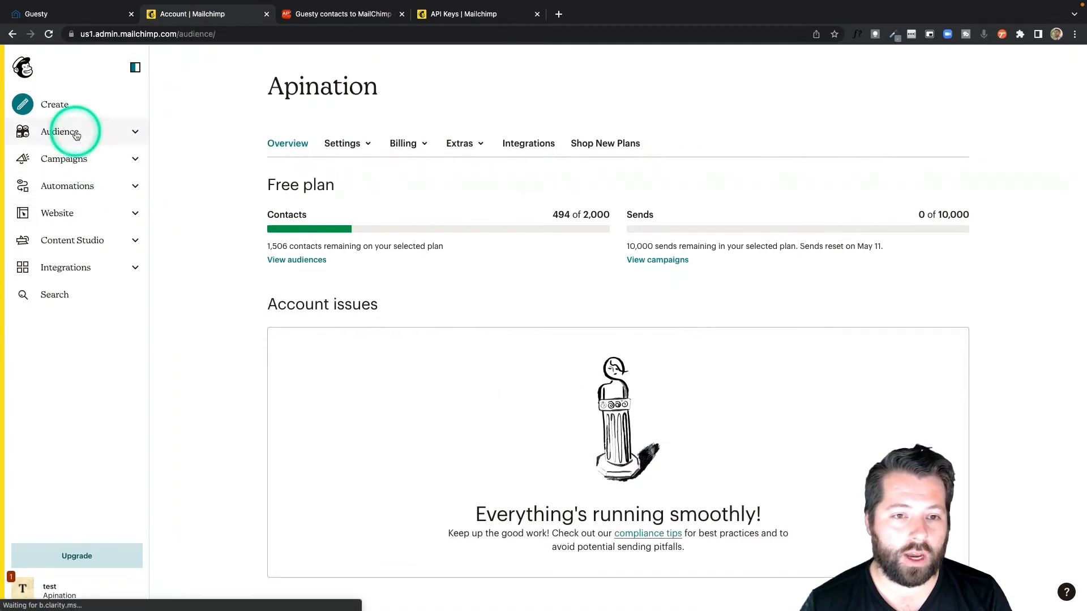
click(76, 134)
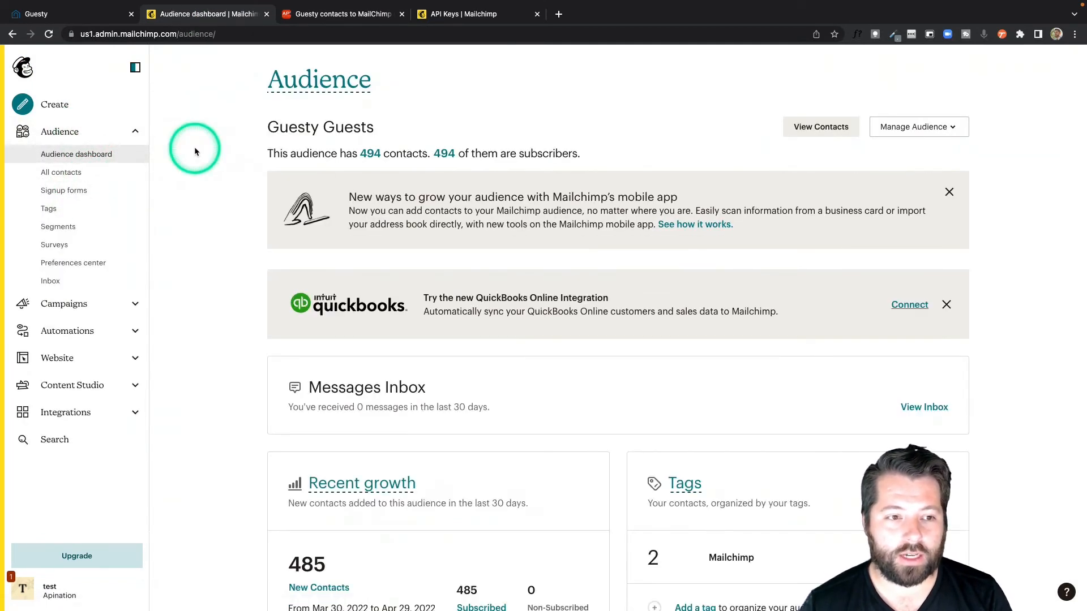
click(922, 125)
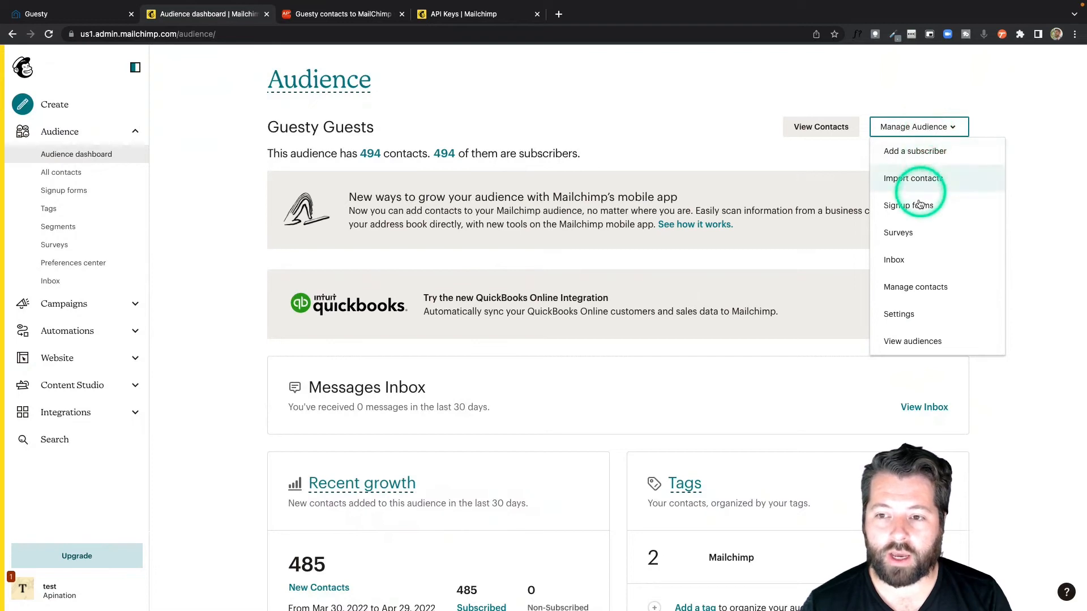
click(920, 267)
click(902, 313)
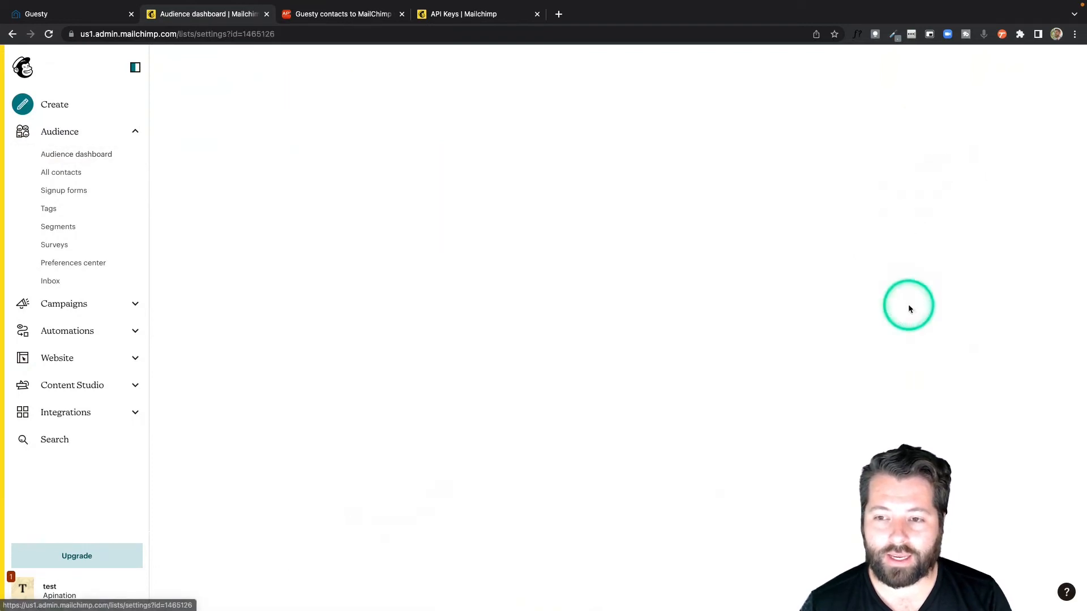
scroll(369, 309, down, 3)
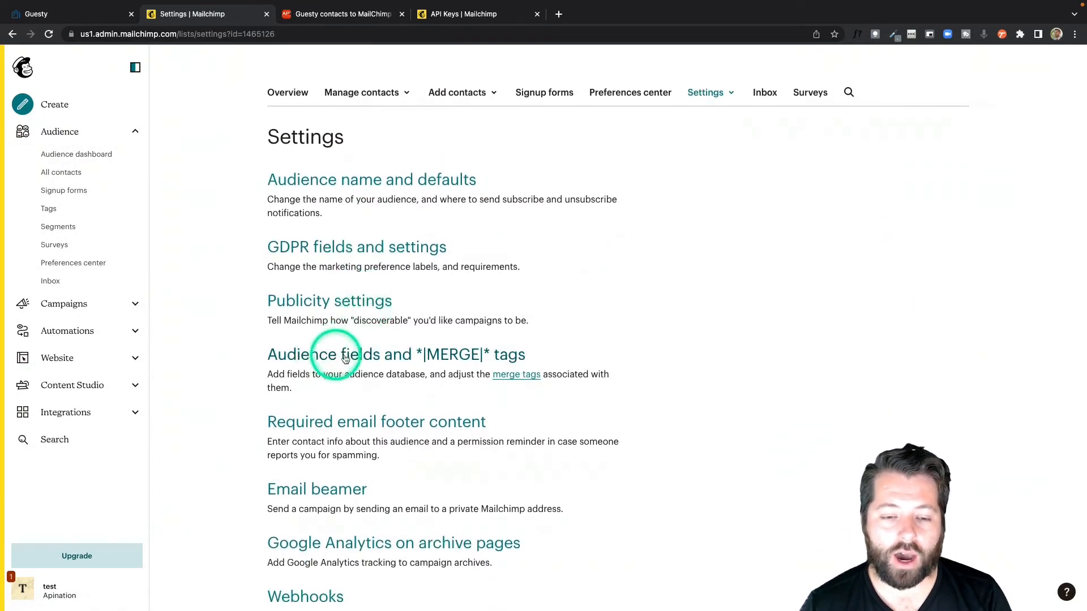
click(369, 357)
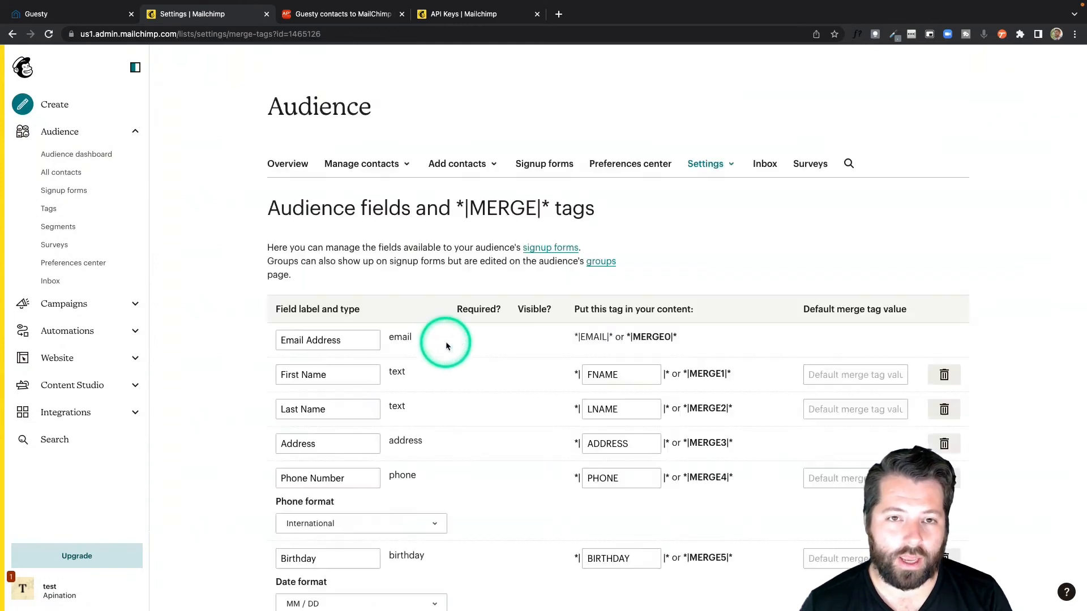
scroll(446, 342, down, 5)
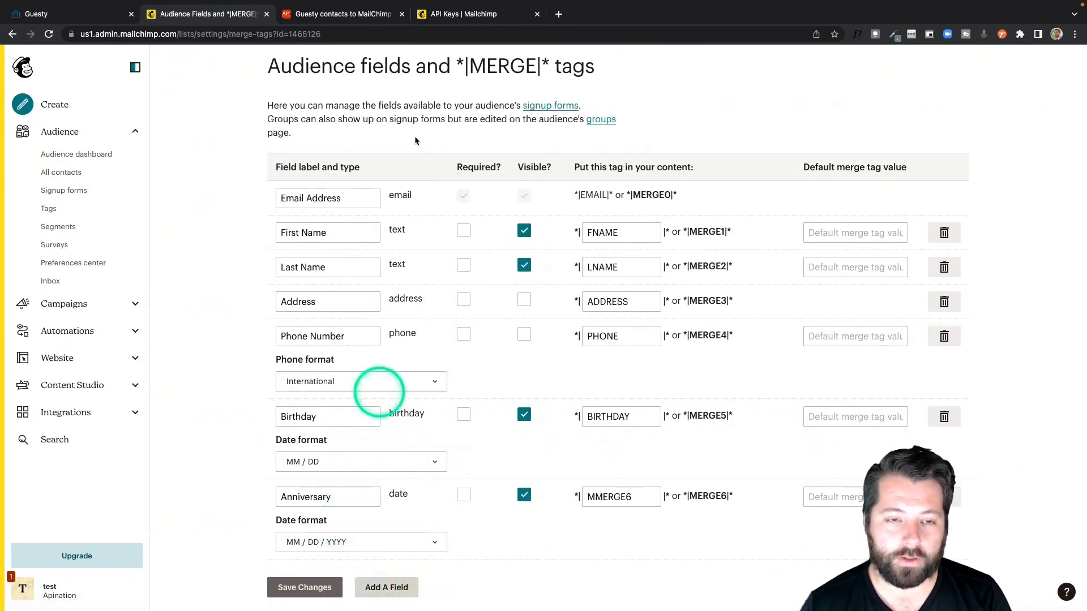
Step: Back in API Nation, examine the Guesty fields available for Address Street Address and look over the remaining mapping fields
key(ctrl+Tab)
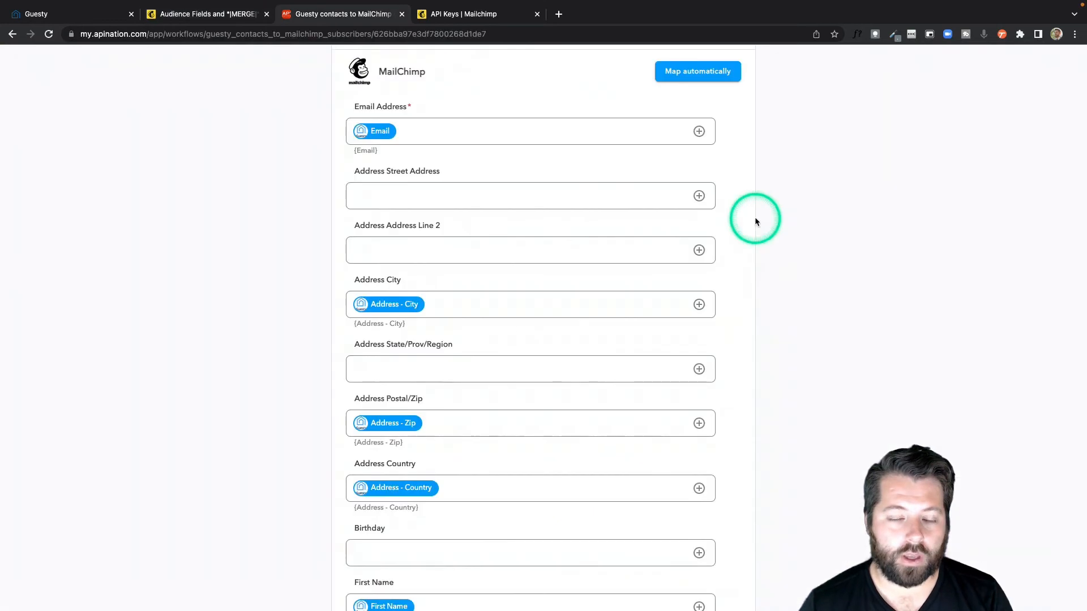
click(700, 196)
scroll(488, 346, down, 5)
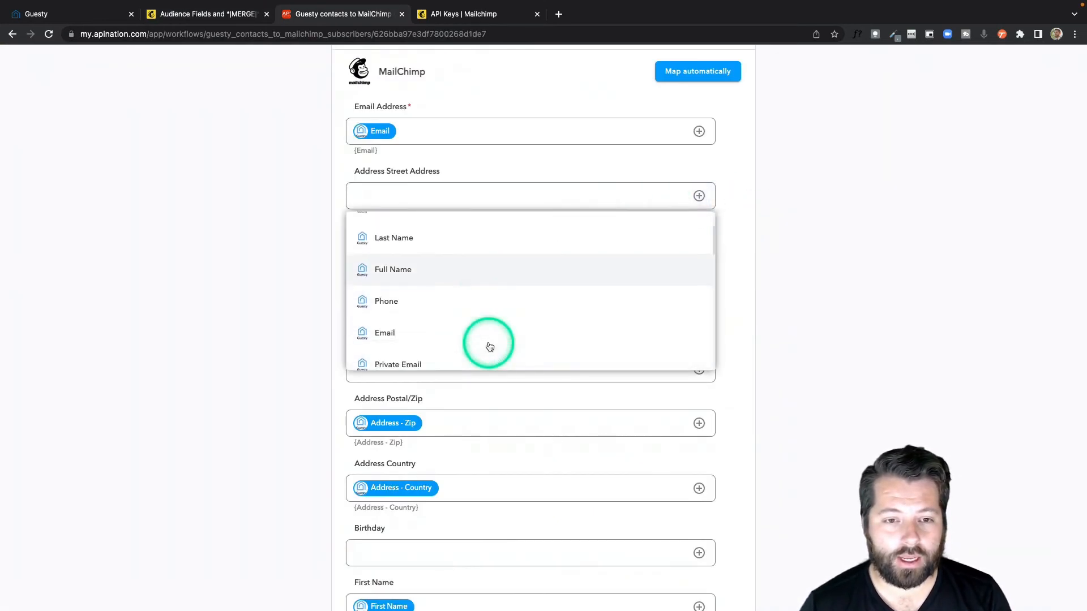
scroll(490, 347, down, 5)
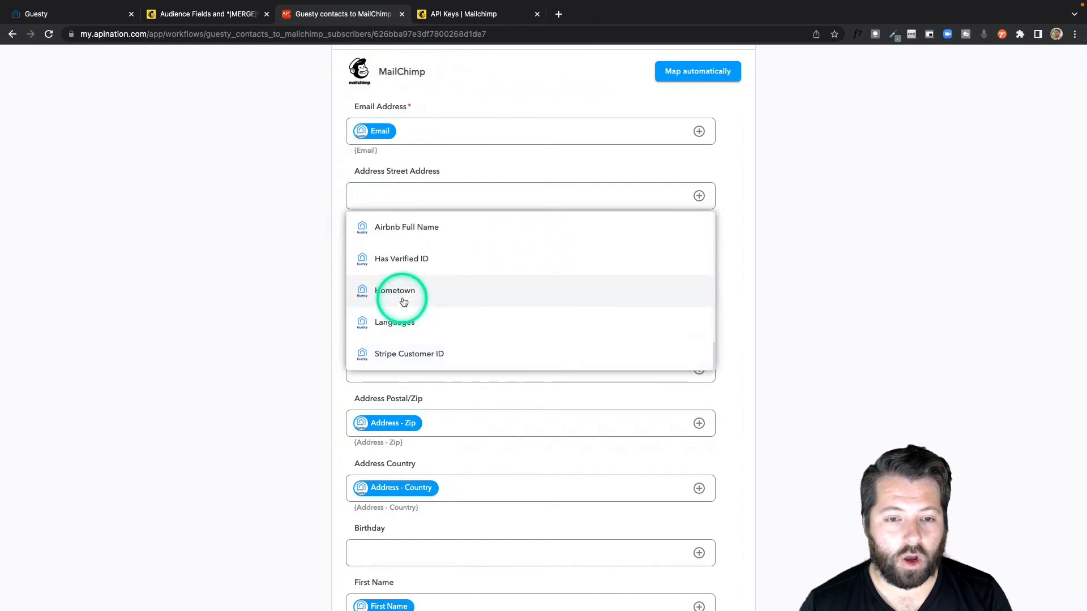
click(749, 299)
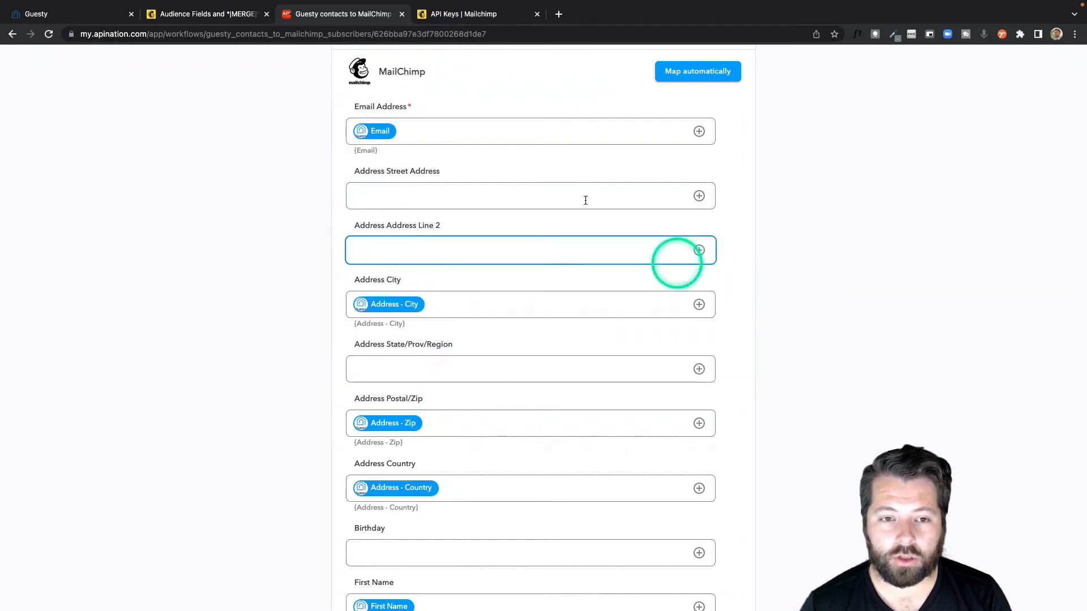
click(376, 197)
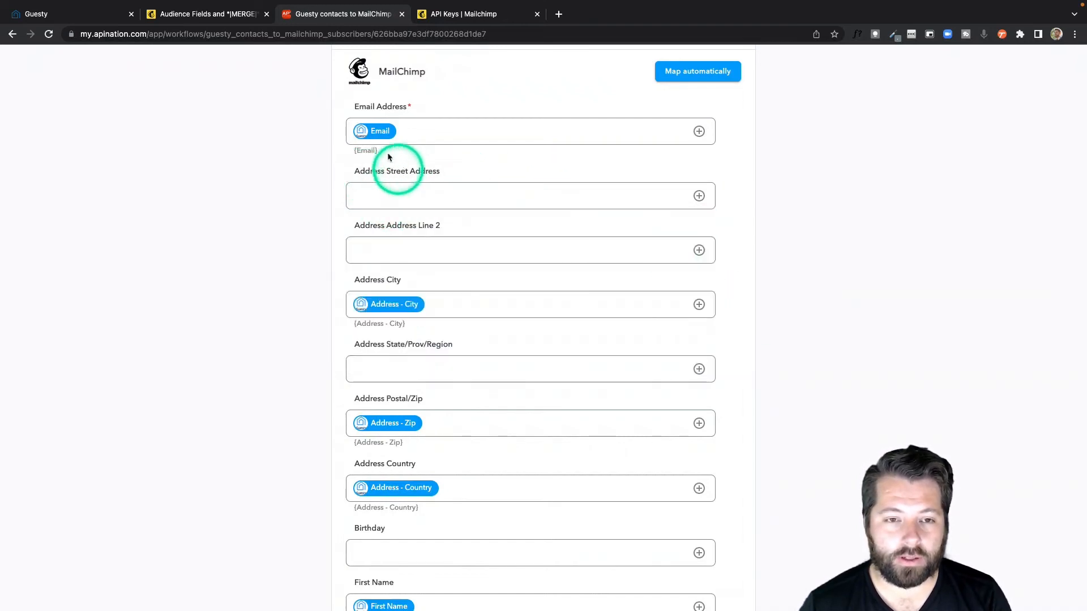
click(389, 198)
click(420, 387)
scroll(421, 385, down, 6)
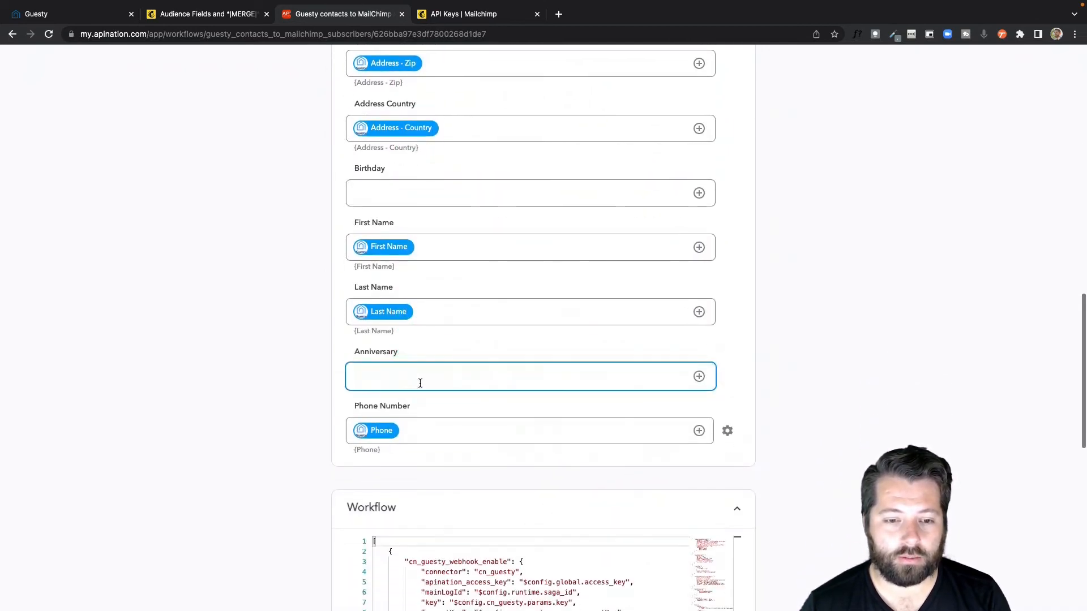
Step: Switch to MailChimp and add a text field to the audience fields of the Guesty Guests audience
click(214, 14)
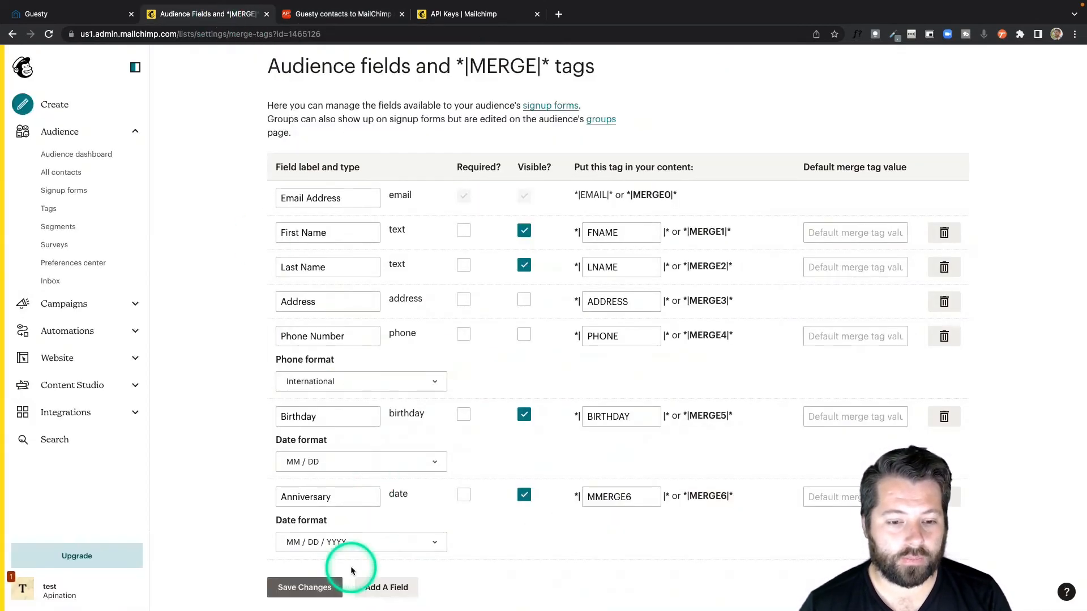
click(384, 588)
scroll(391, 551, down, 2)
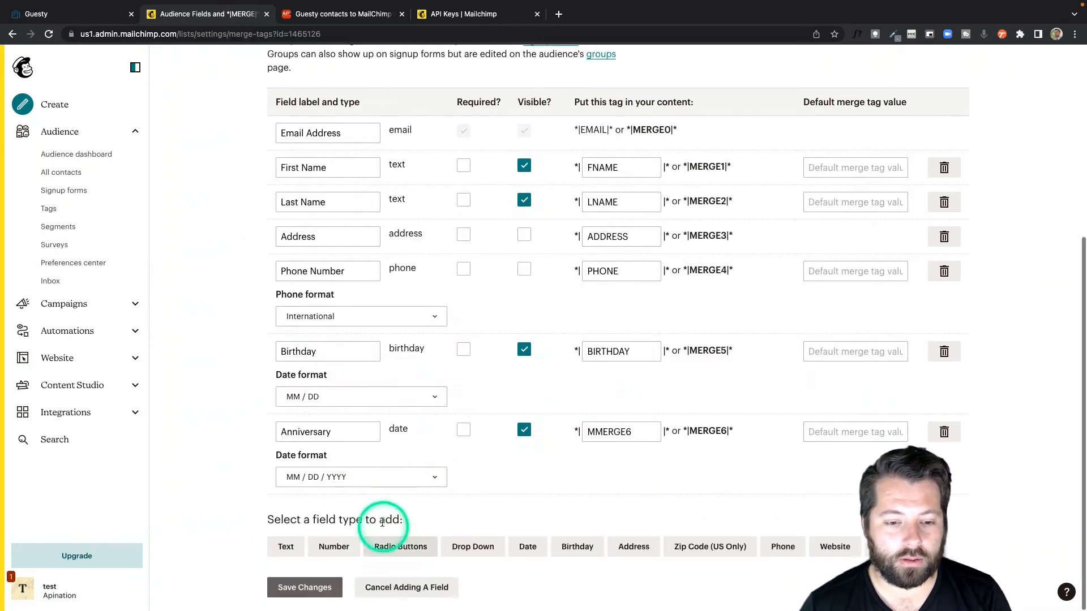
click(288, 548)
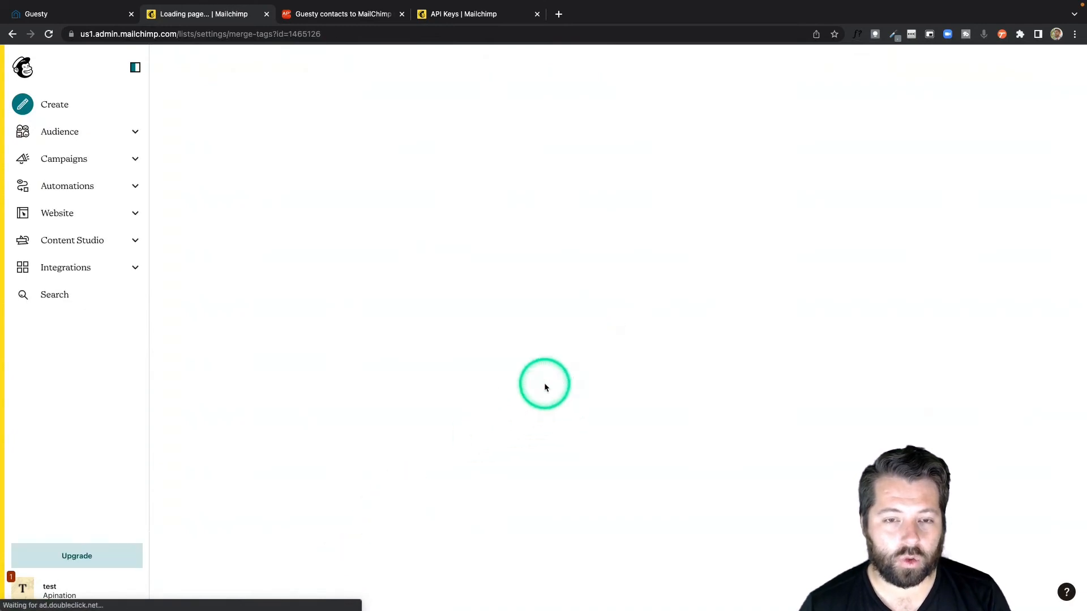
Step: Label the new untitled text field Hometown and save the audience field changes
scroll(590, 353, down, 5)
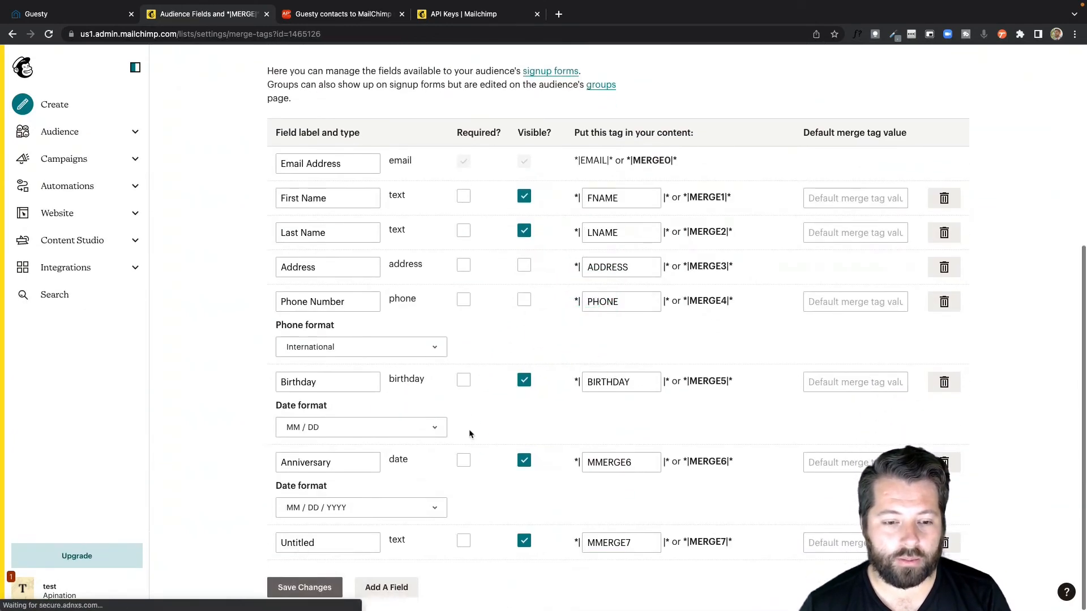
click(310, 545)
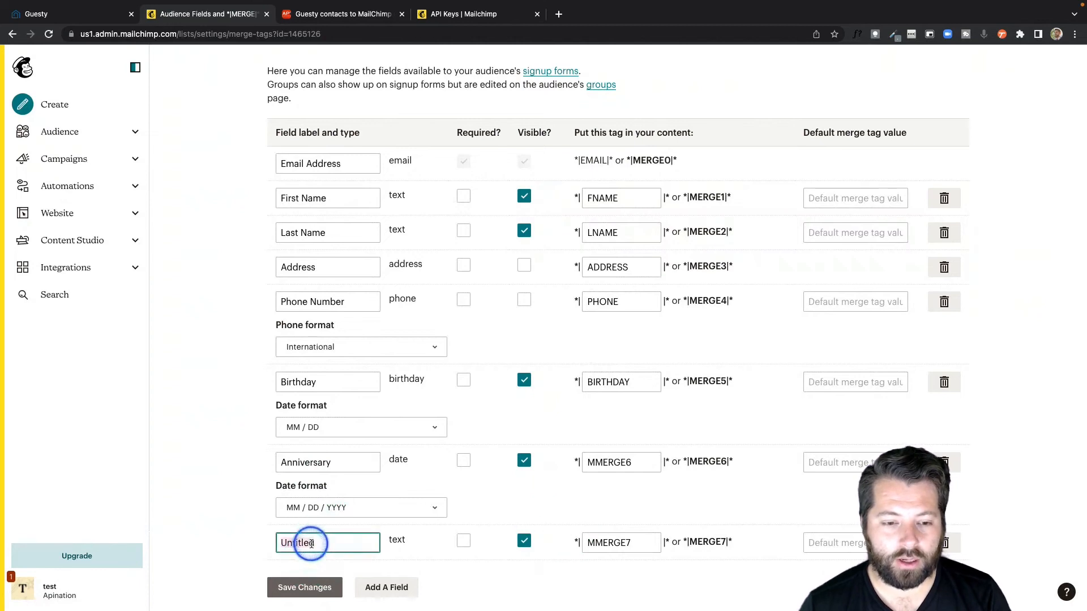
text(Hometown)
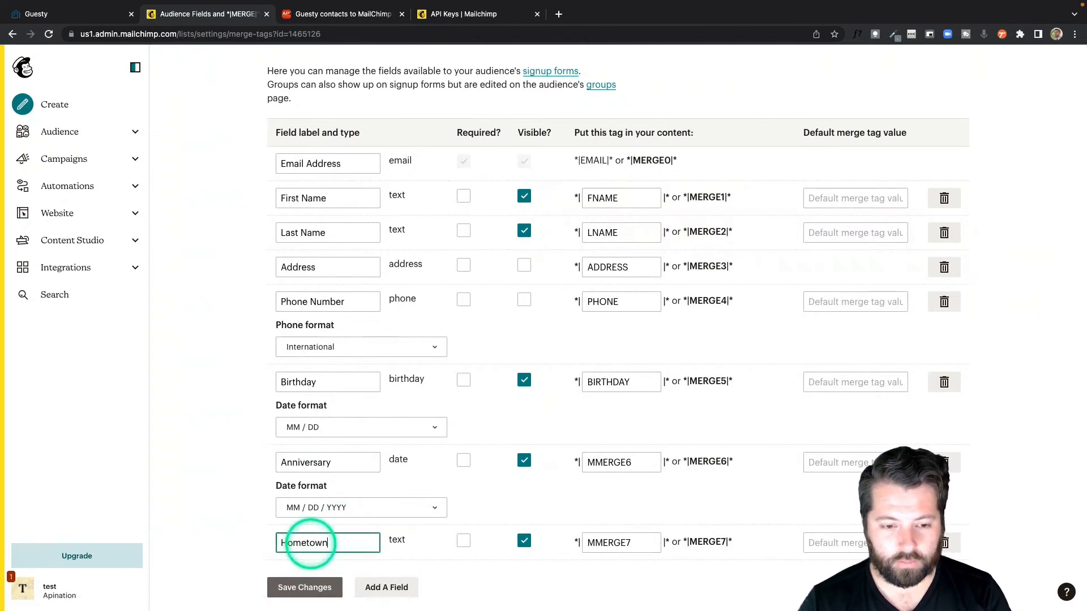
click(304, 588)
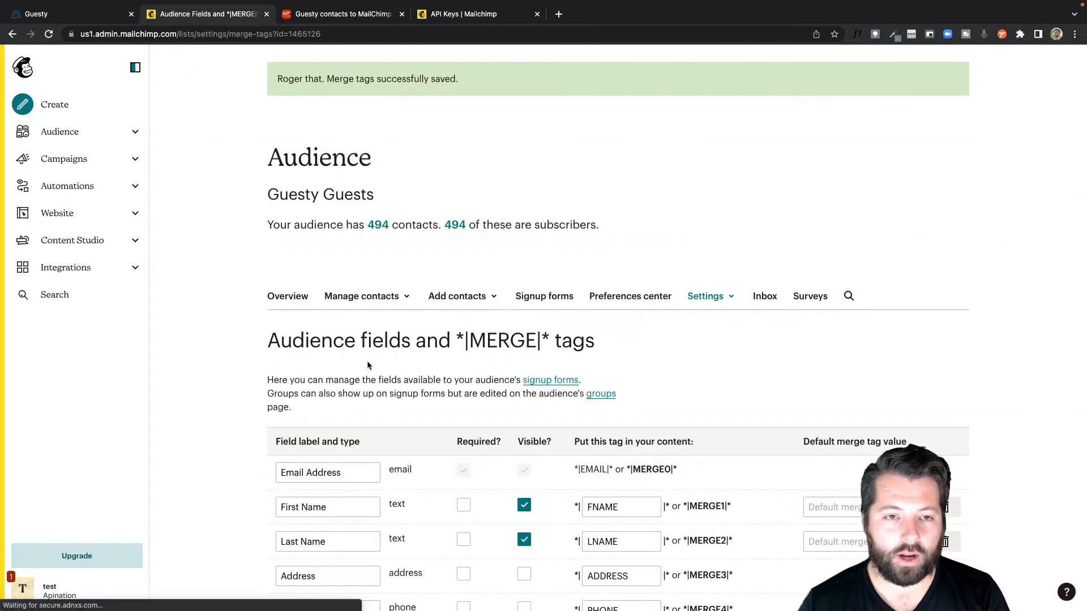
Step: Switch back to API Nation and reload the Guesty contacts to MailChimp subscribers sync page, accepting the reload
click(349, 15)
scroll(334, 255, up, 10)
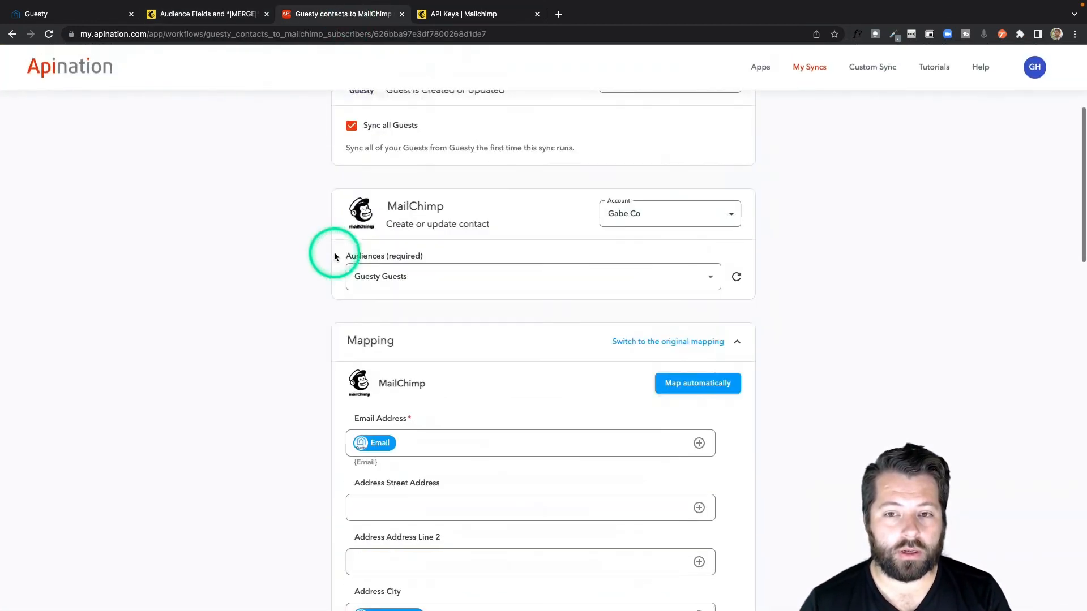
scroll(335, 257, up, 4)
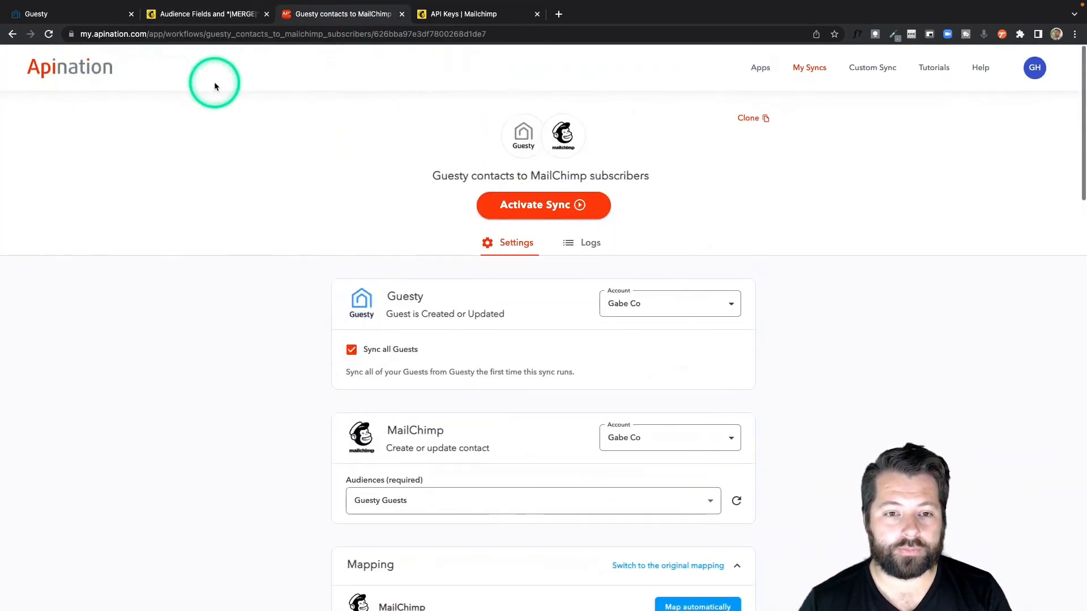
click(49, 35)
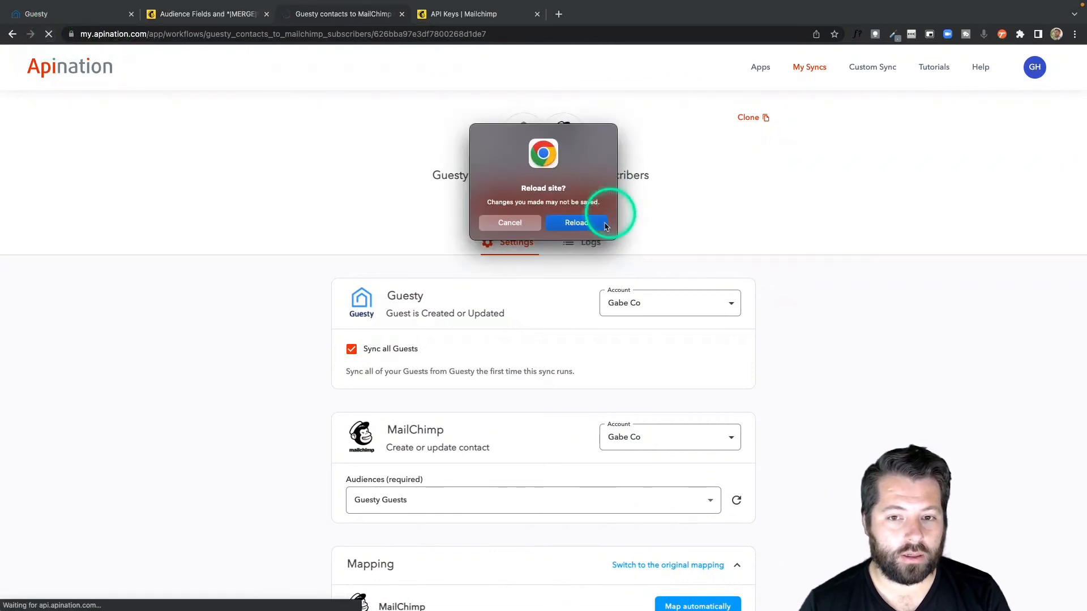
click(589, 221)
Step: Map MailChimp's Hometown field to Guesty's Hometown, finding it among the Guesty fields with the search "hom"
scroll(753, 332, down, 7)
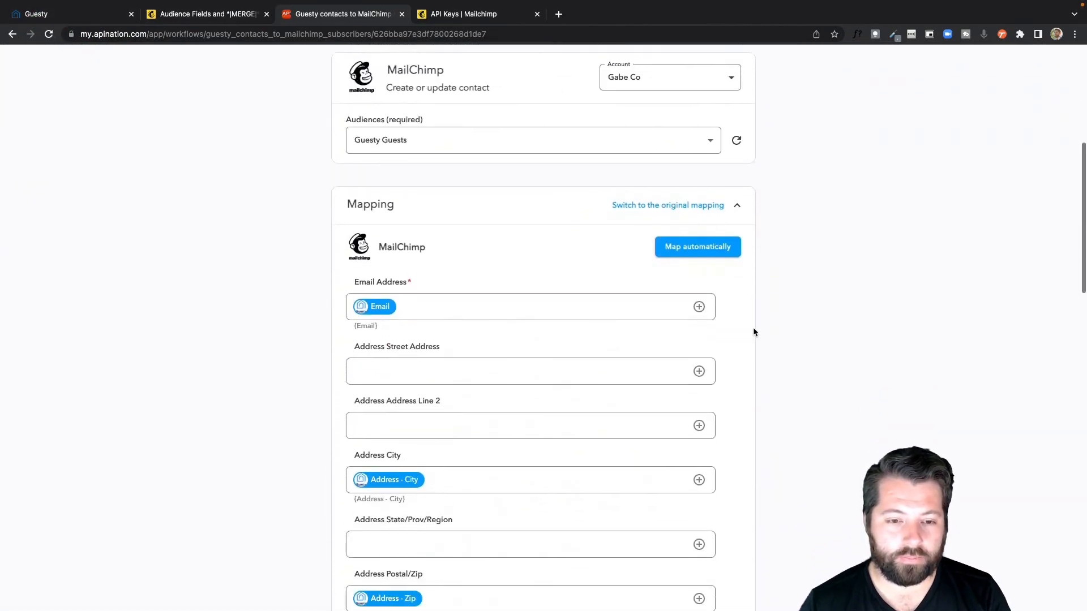
scroll(753, 331, down, 8)
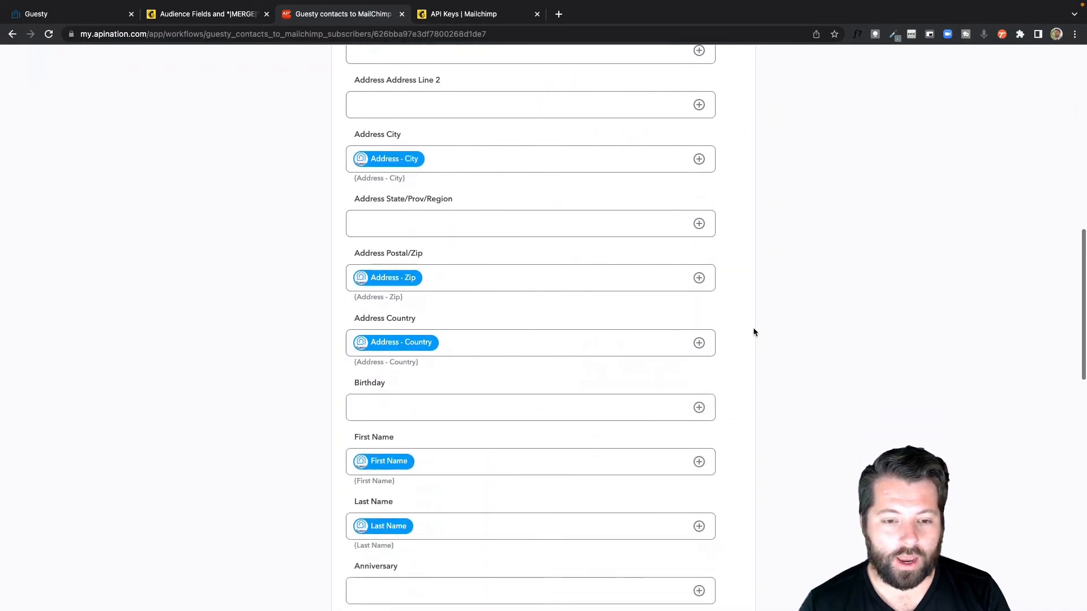
scroll(753, 332, down, 1)
click(488, 388)
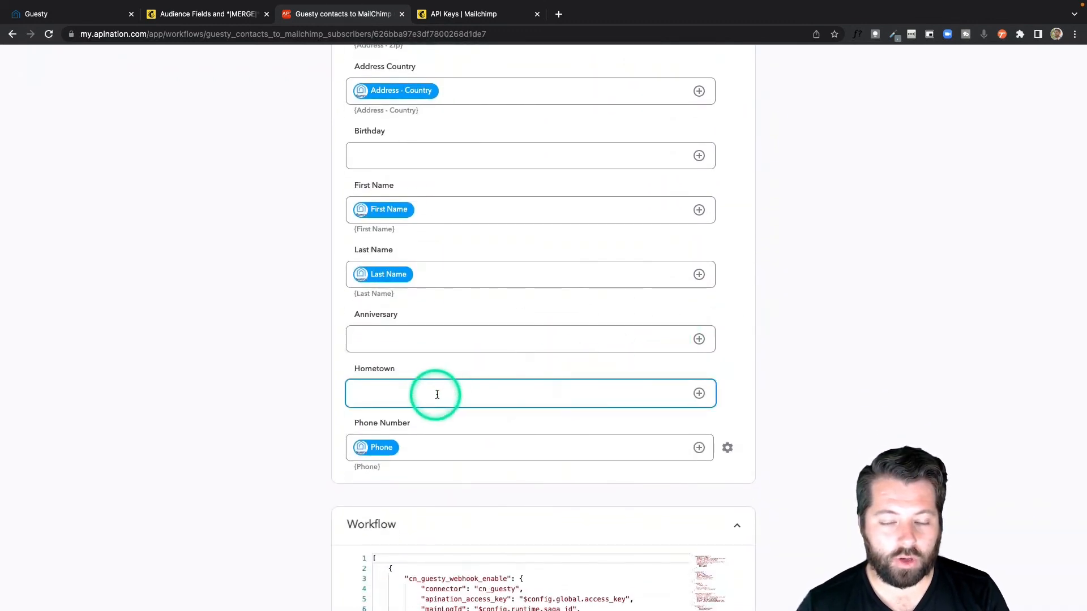
click(699, 393)
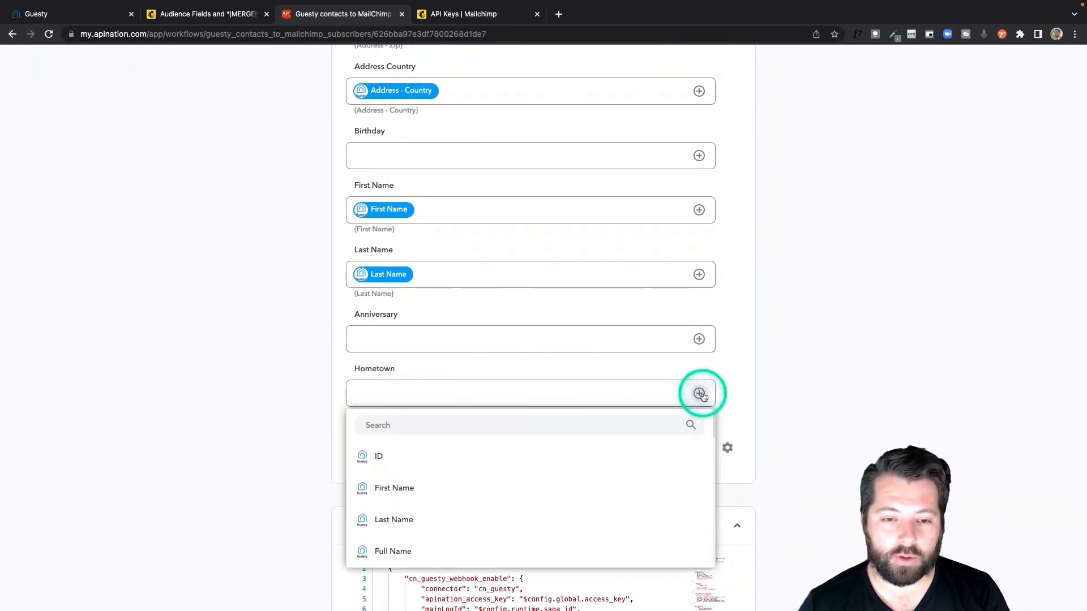
click(610, 427)
text(hom)
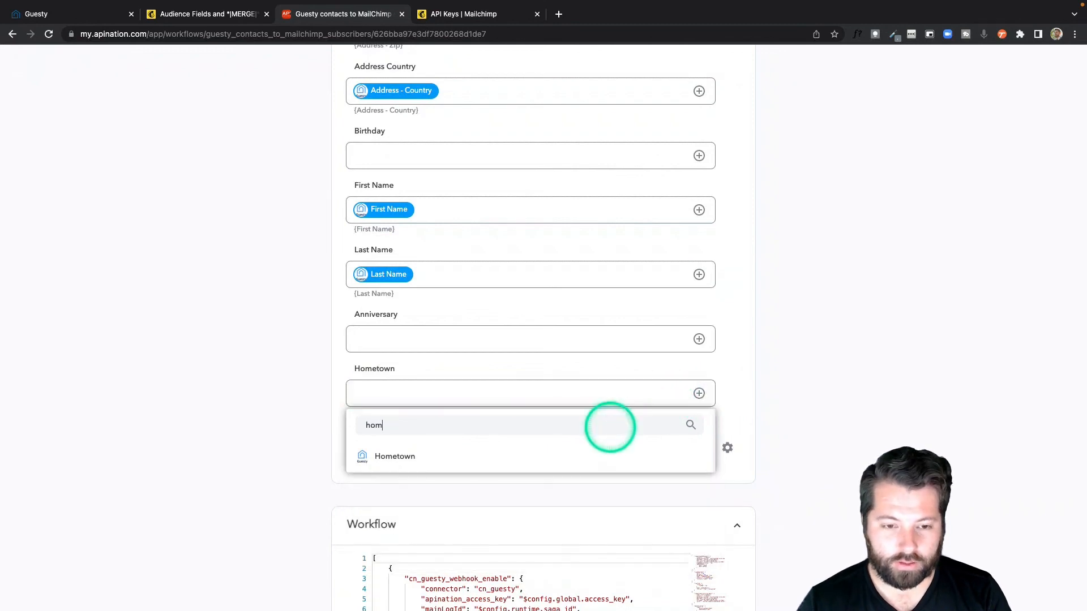
click(579, 462)
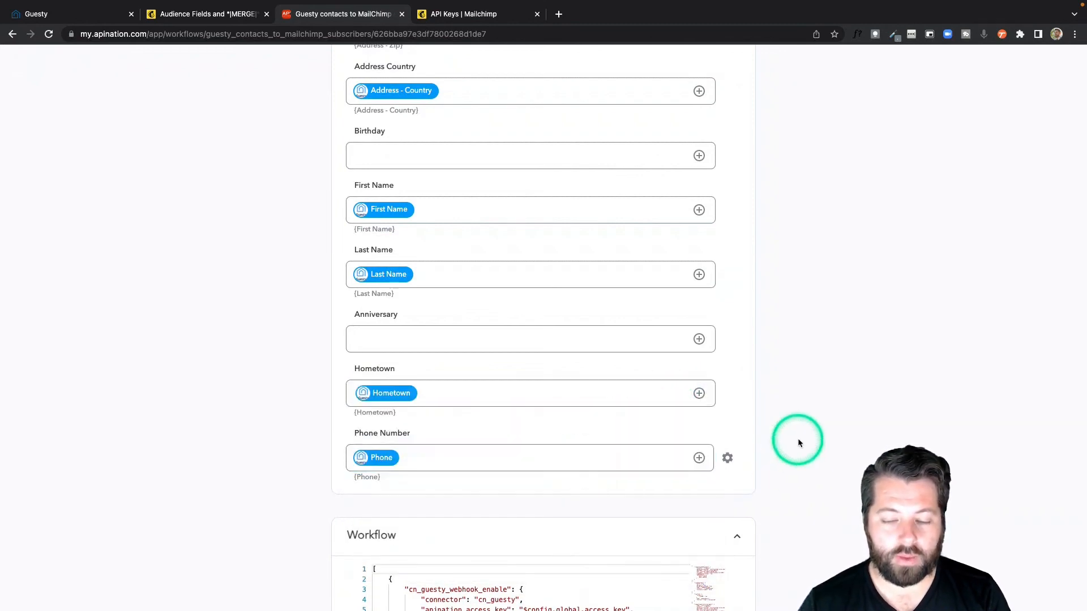
Step: Activate the Guesty contacts to MailChimp subscribers sync
scroll(762, 370, up, 15)
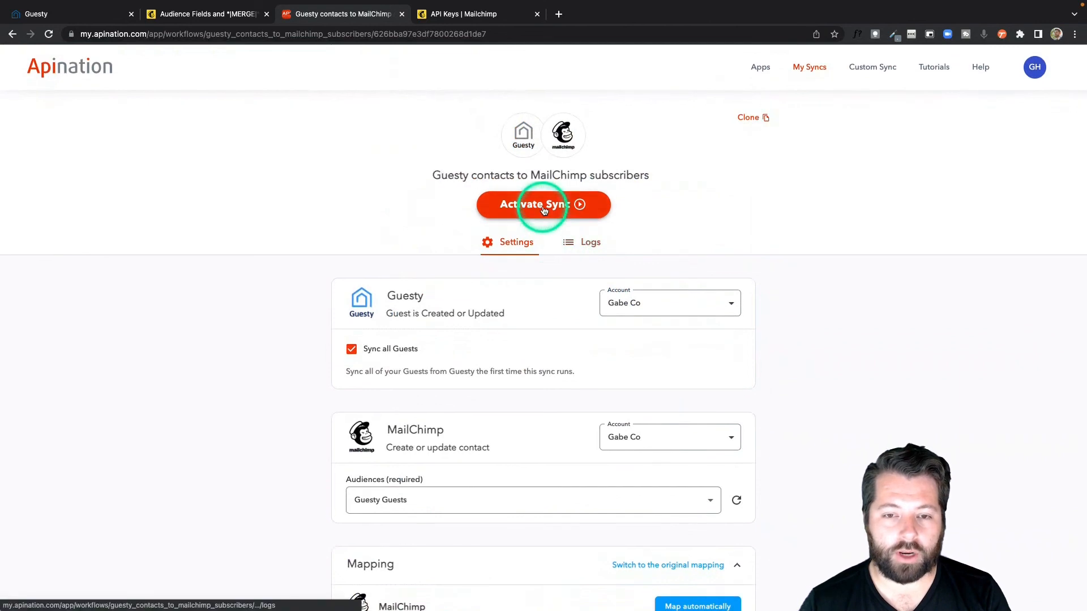
click(542, 209)
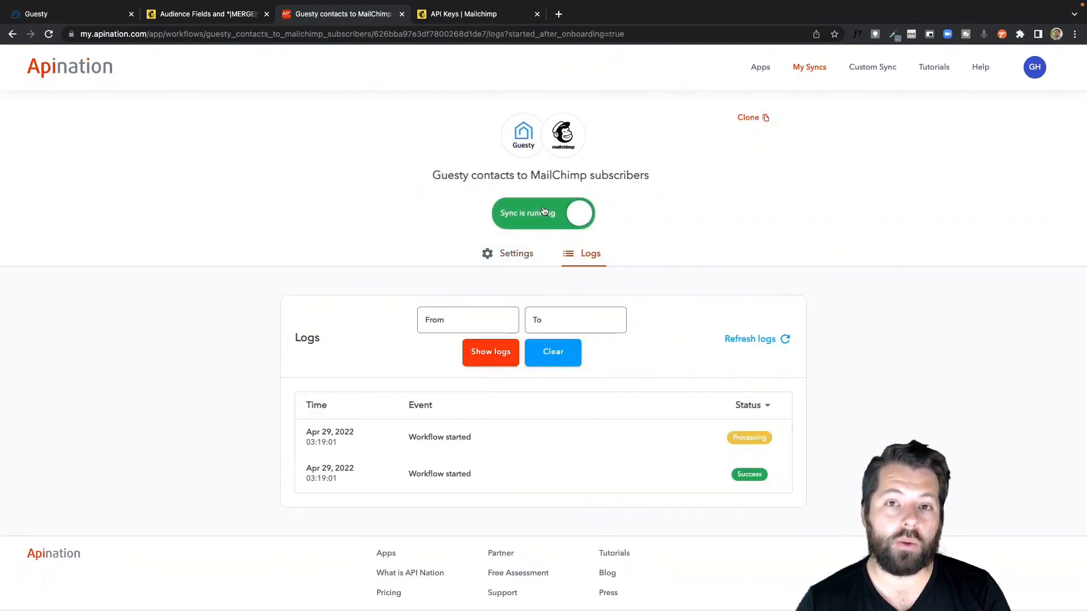